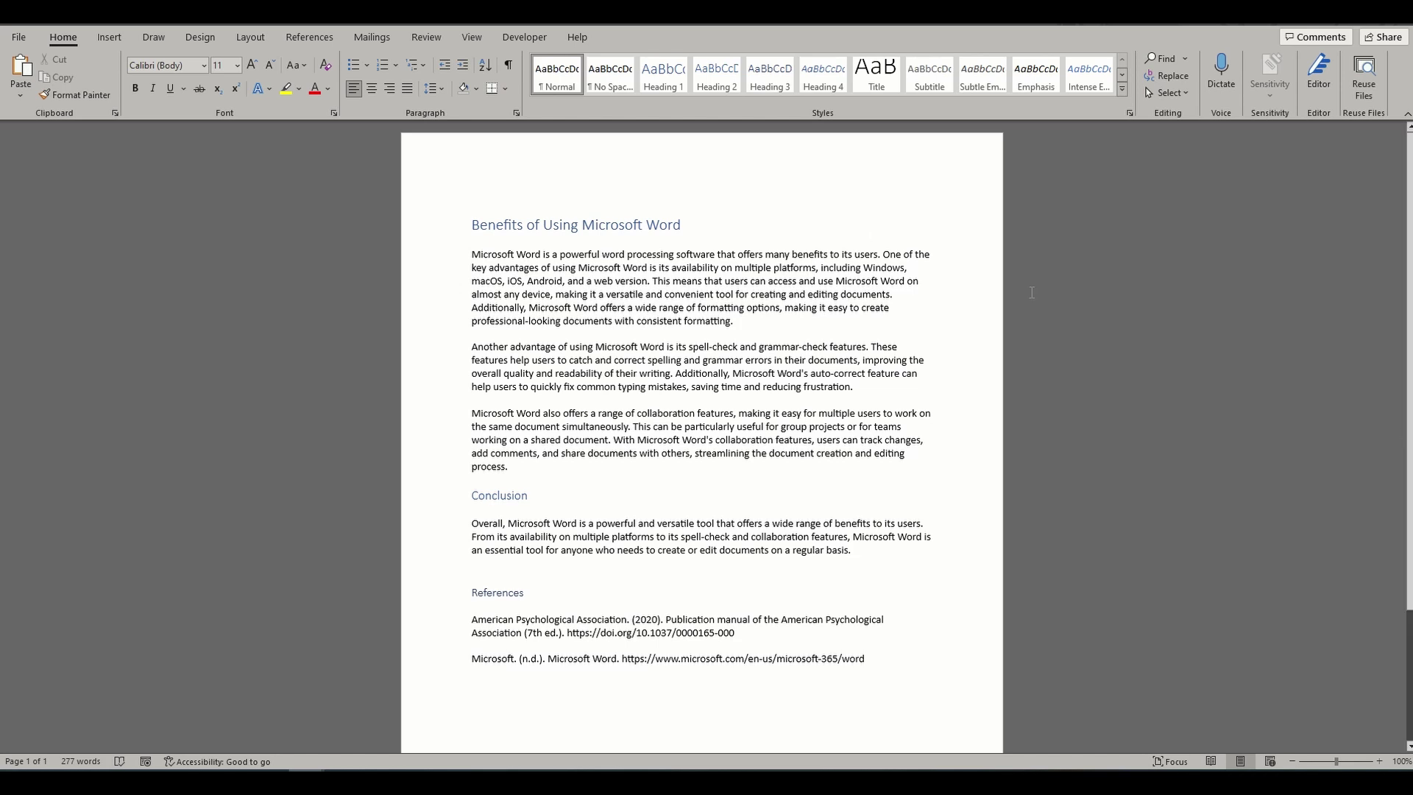
Show the ruler from the View tab beside the 'Benefits of Using Microsoft Word' essay.
click(464, 38)
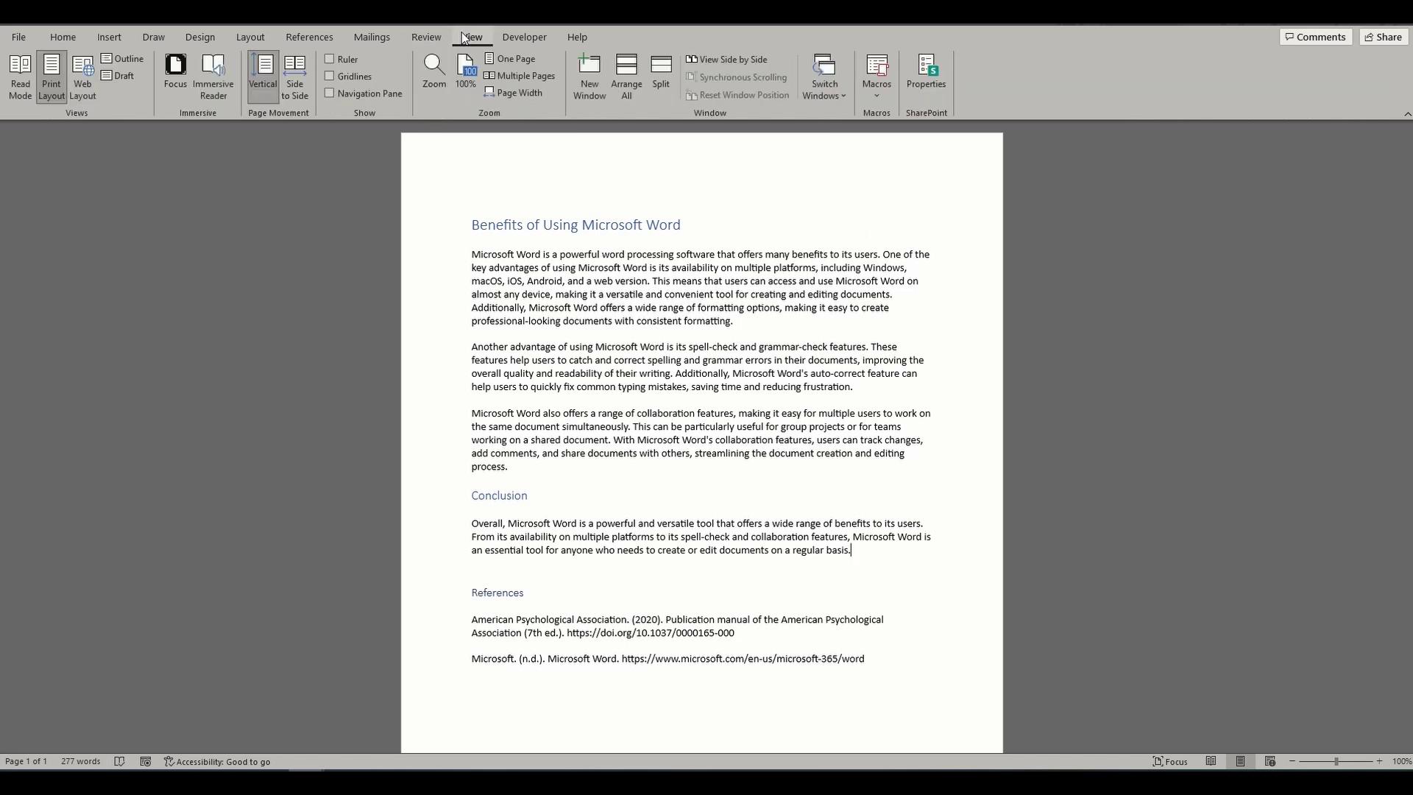
click(329, 60)
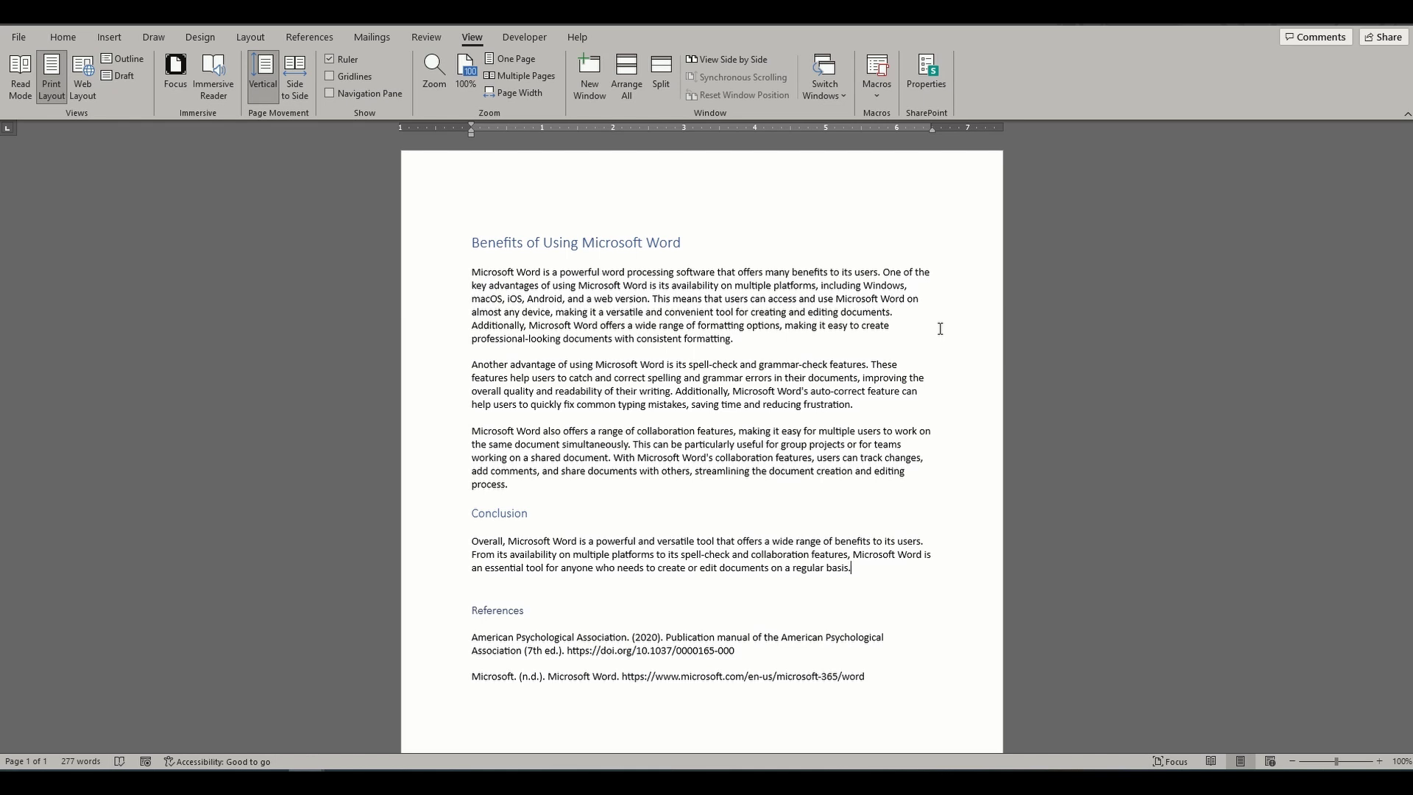
In Advanced options, enable the vertical ruler in Print Layout view and keep units in Inches.
click(18, 36)
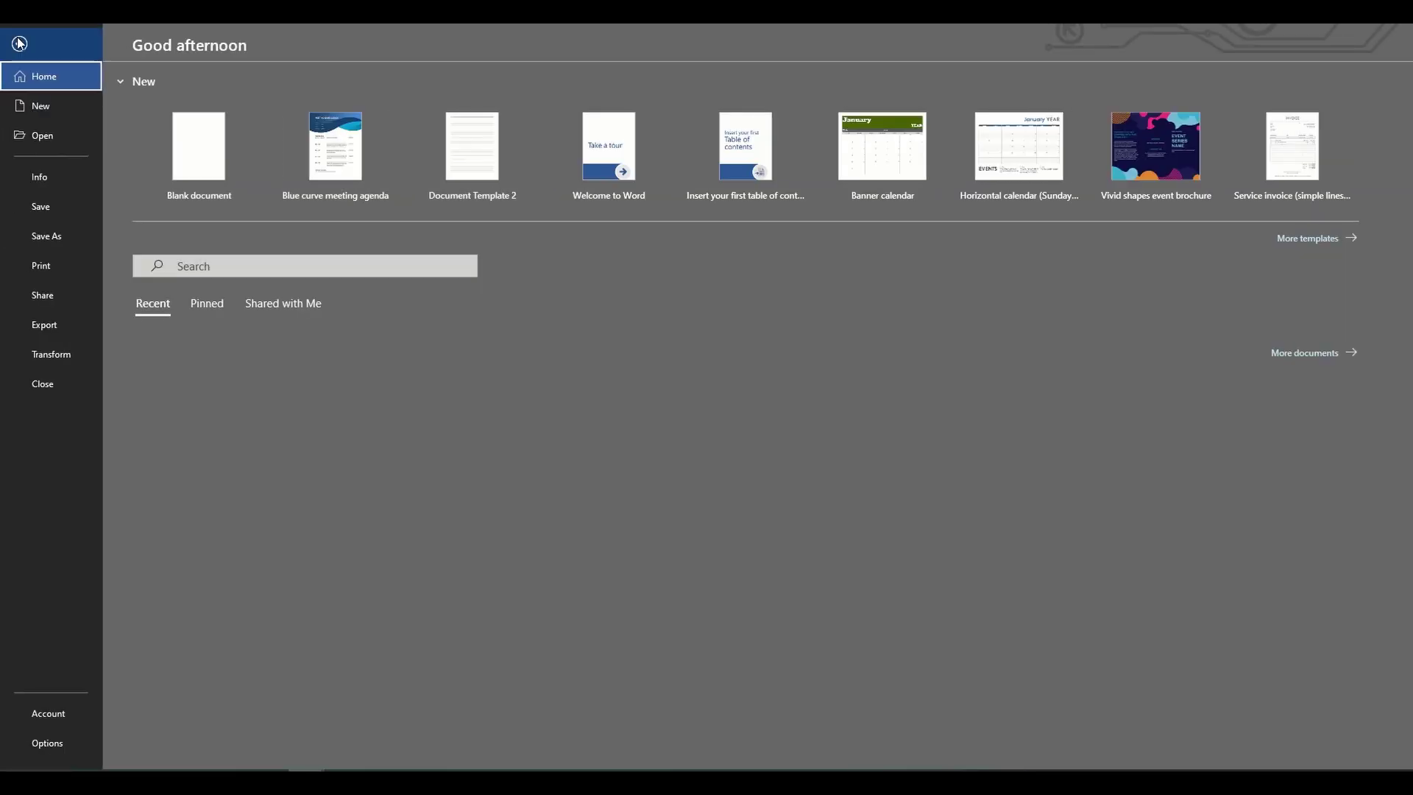
click(43, 743)
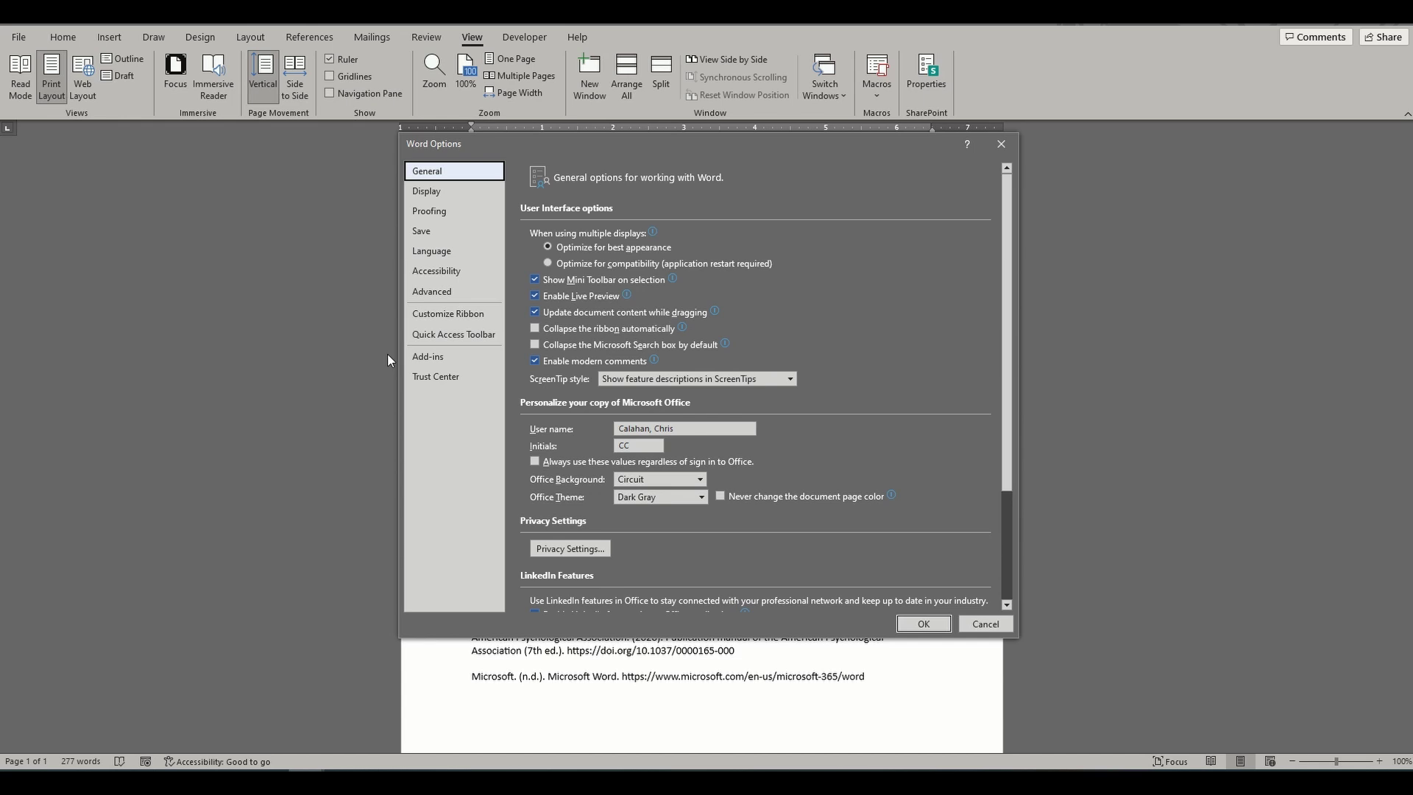
click(432, 291)
scroll(618, 441, down, 5)
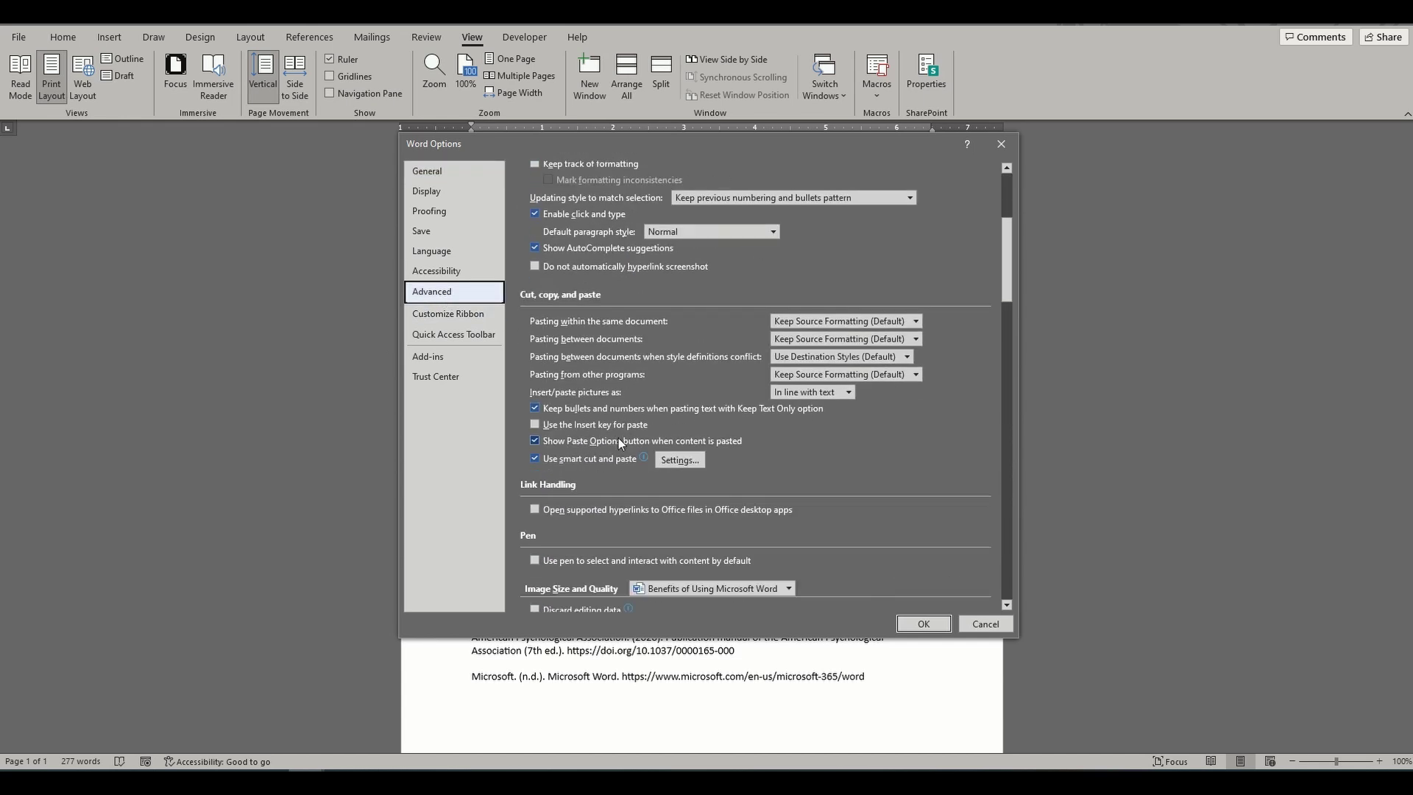
scroll(619, 439, down, 3)
scroll(617, 435, down, 2)
scroll(617, 435, down, 3)
scroll(616, 436, down, 1)
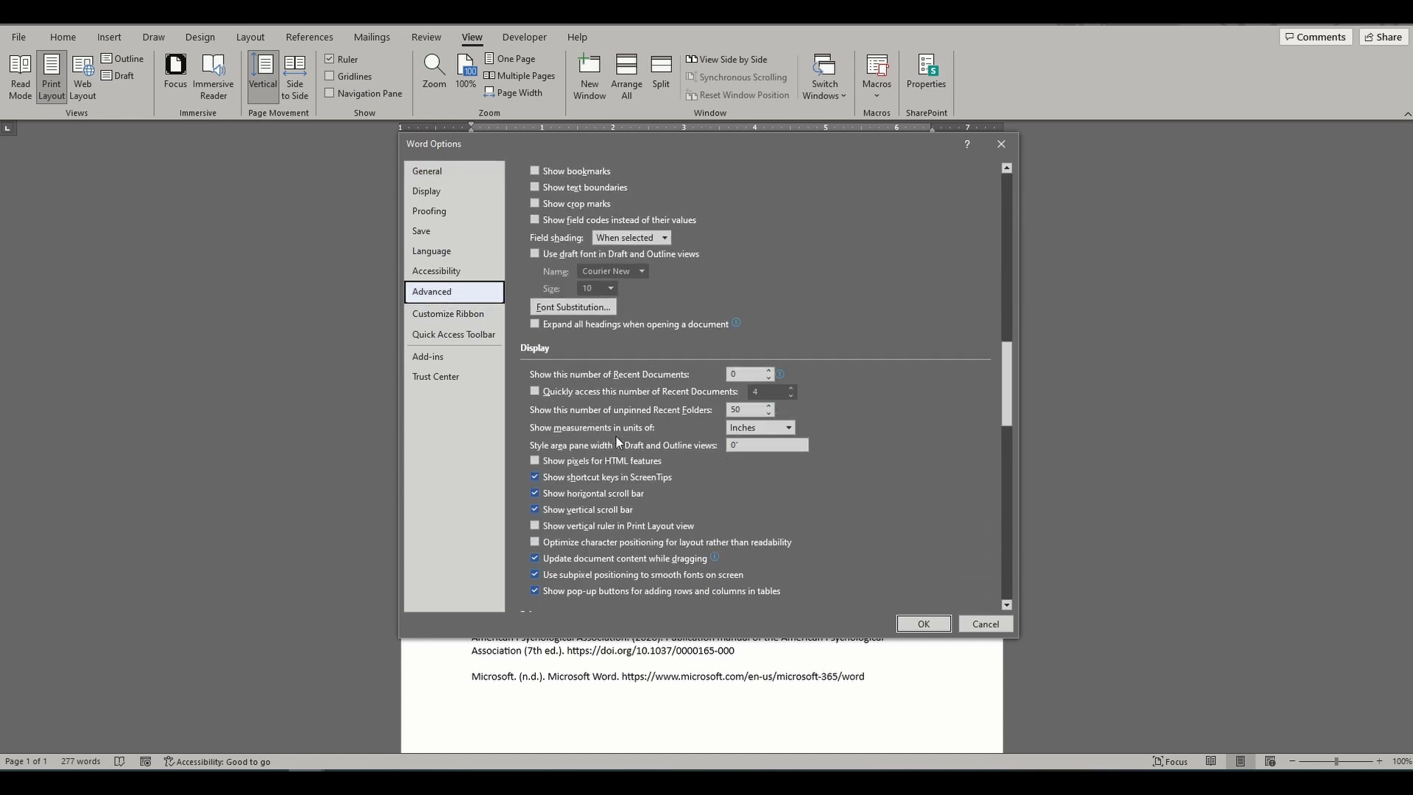
click(536, 525)
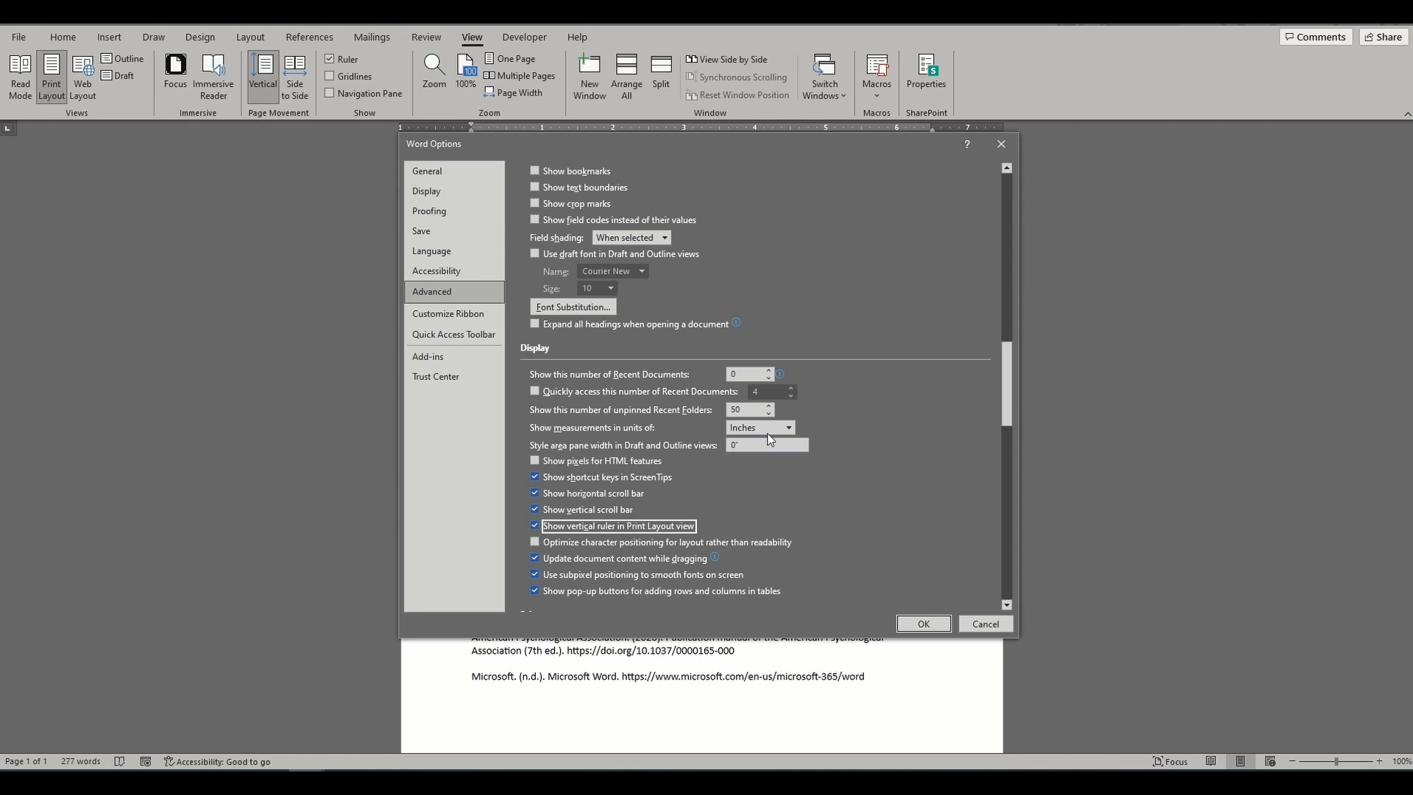
click(789, 427)
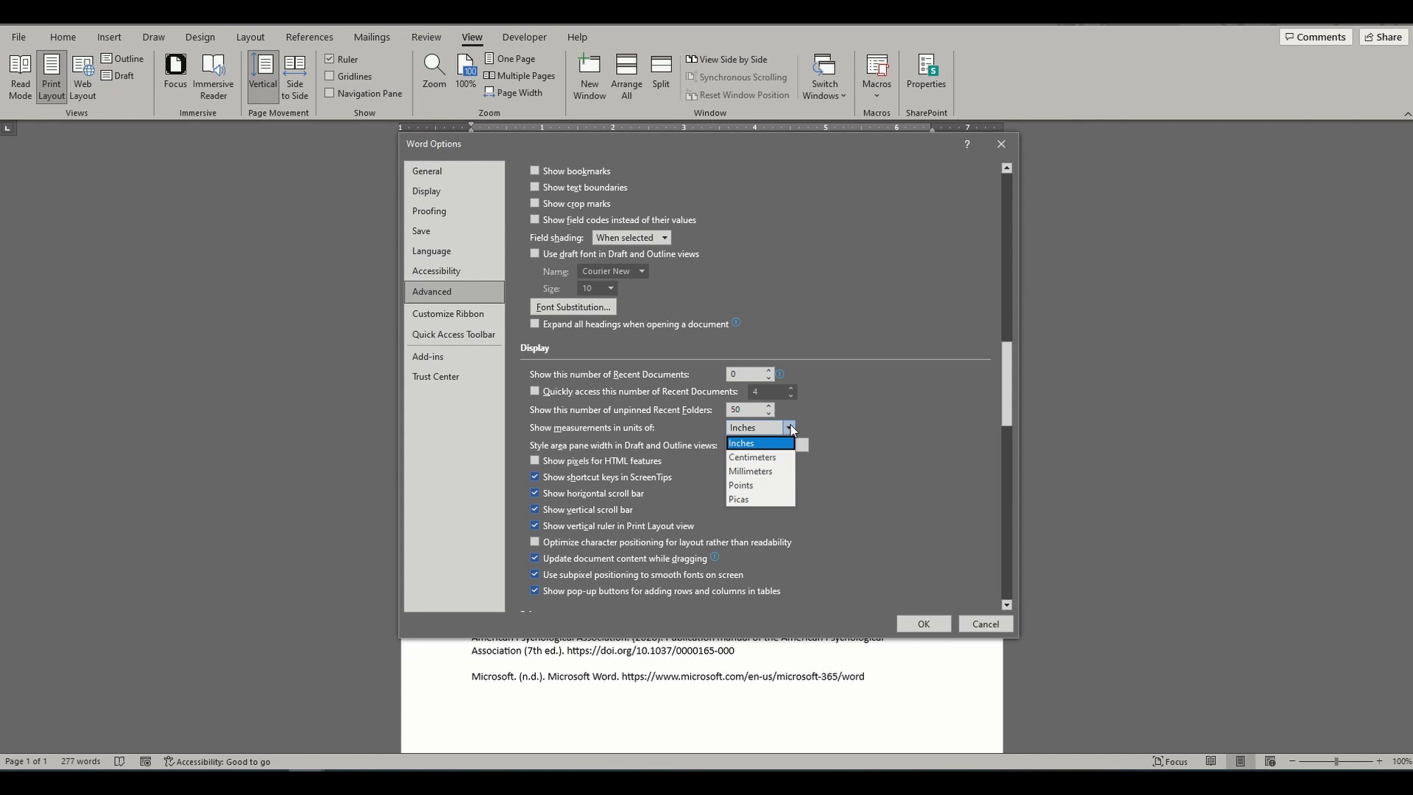
click(790, 428)
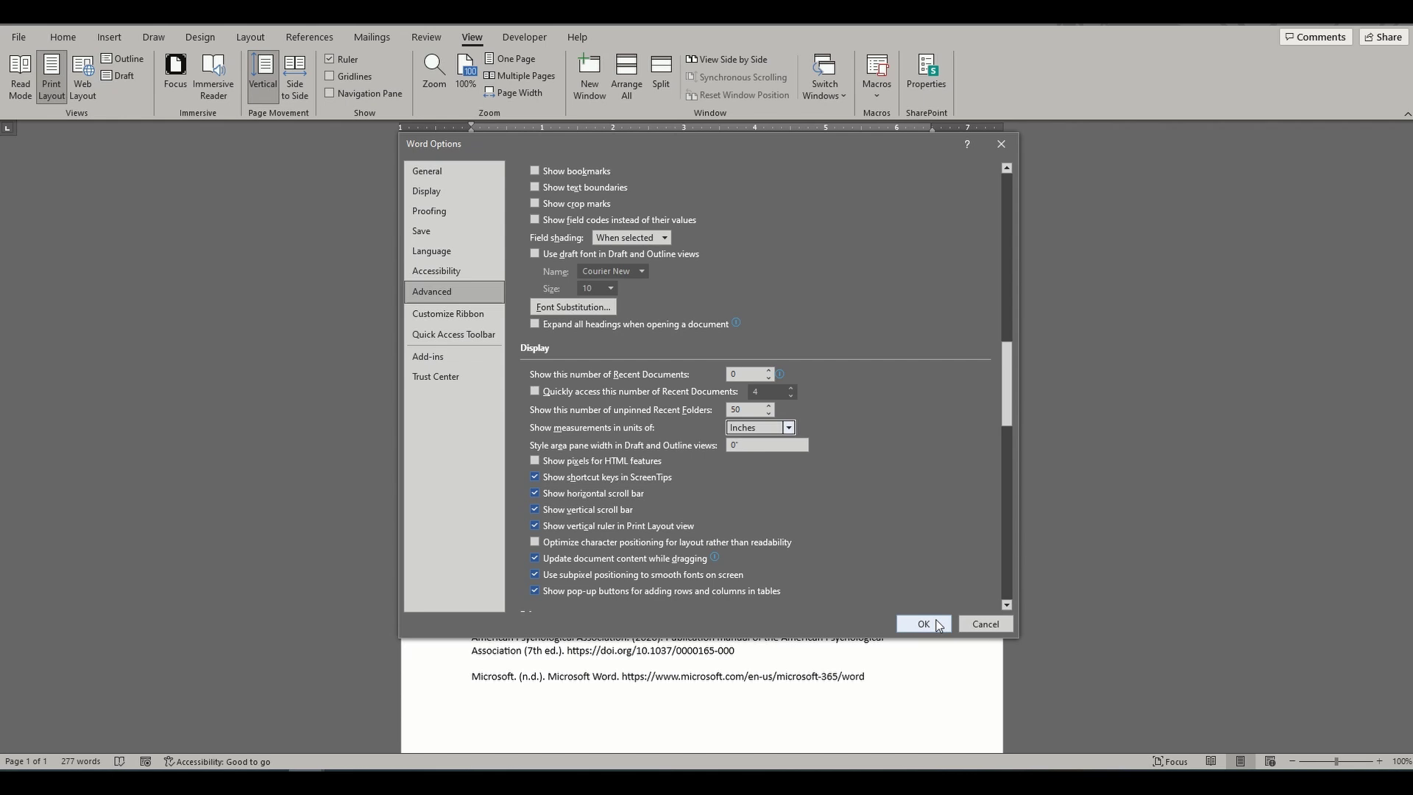
Confirm Word Options with OK so both rulers appear beside the essay.
click(936, 626)
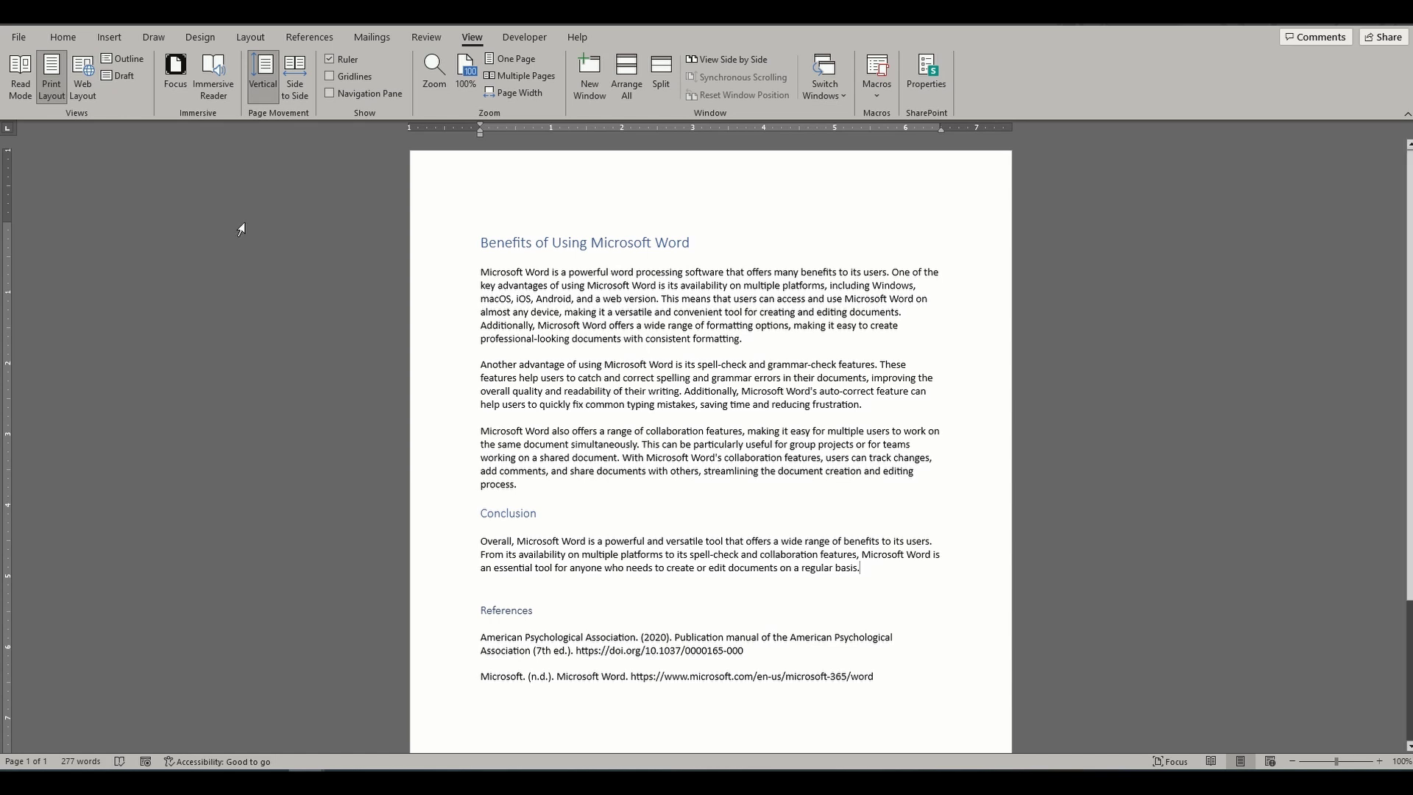
click(63, 37)
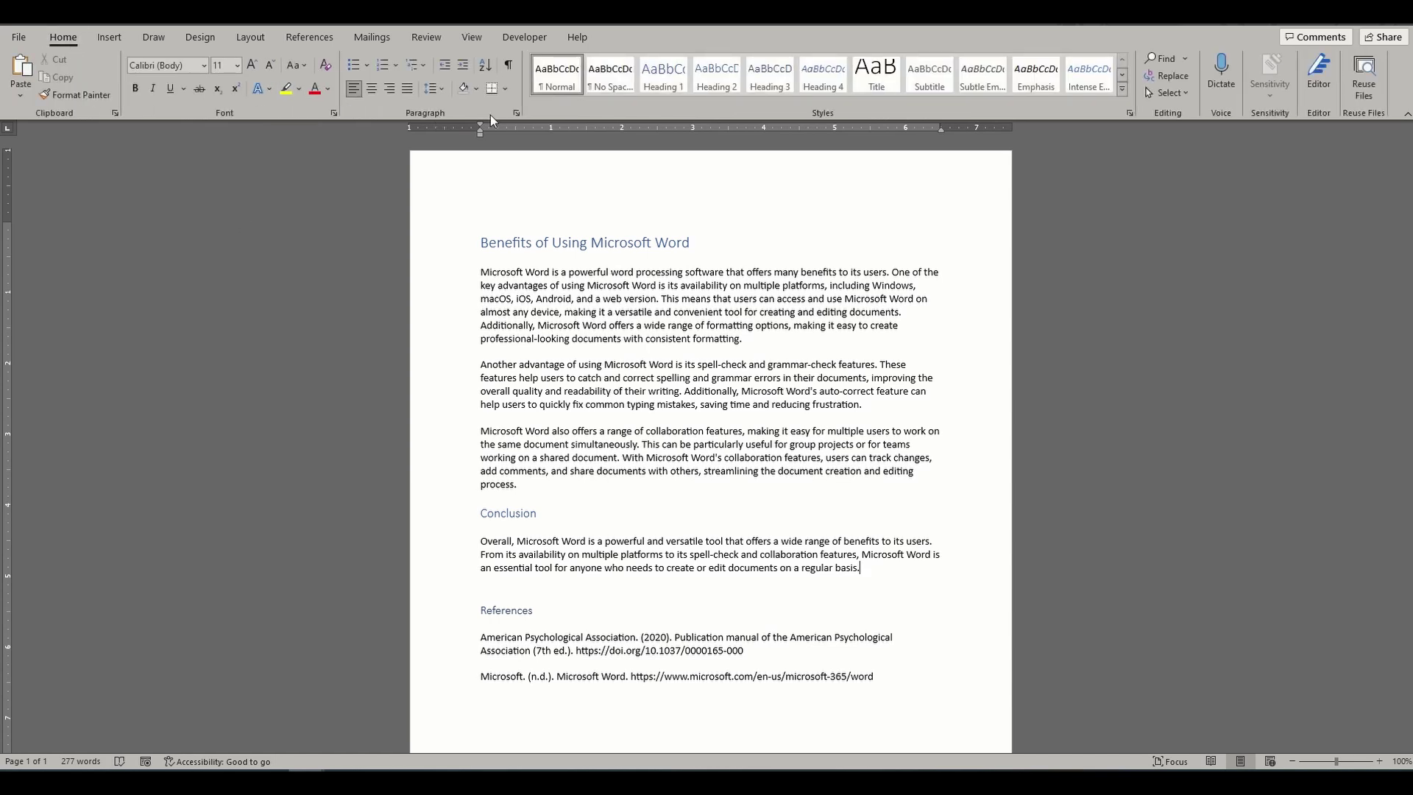
click(516, 114)
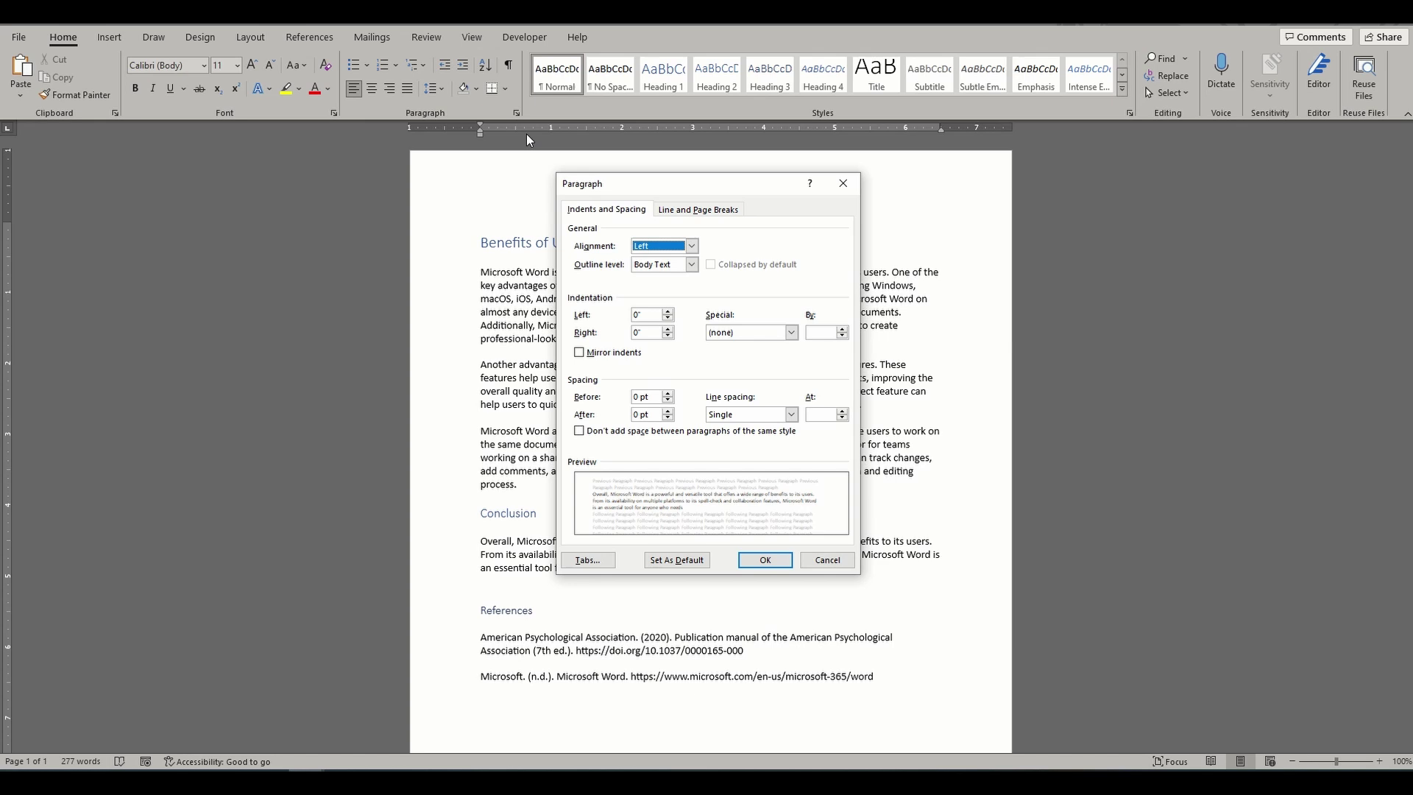
click(597, 560)
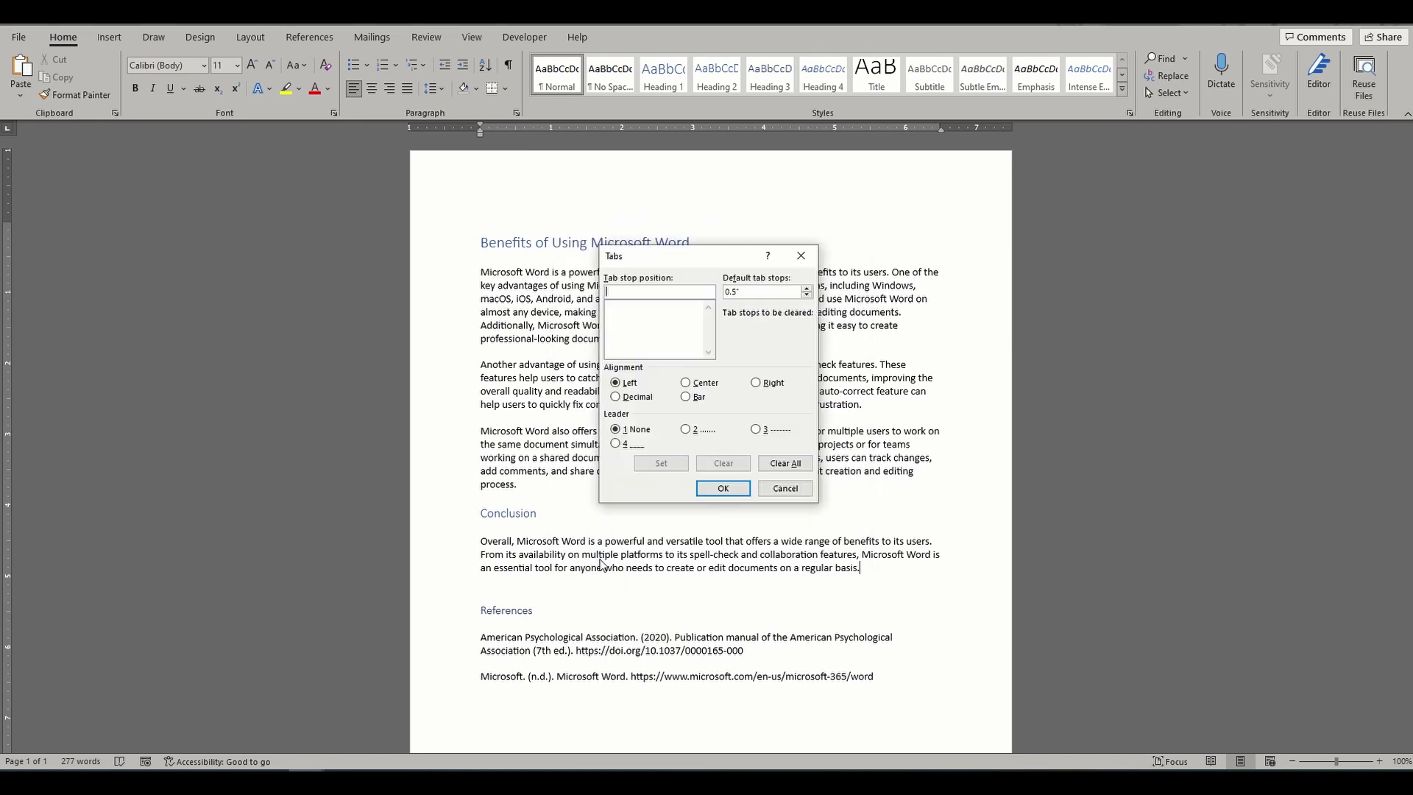
click(782, 489)
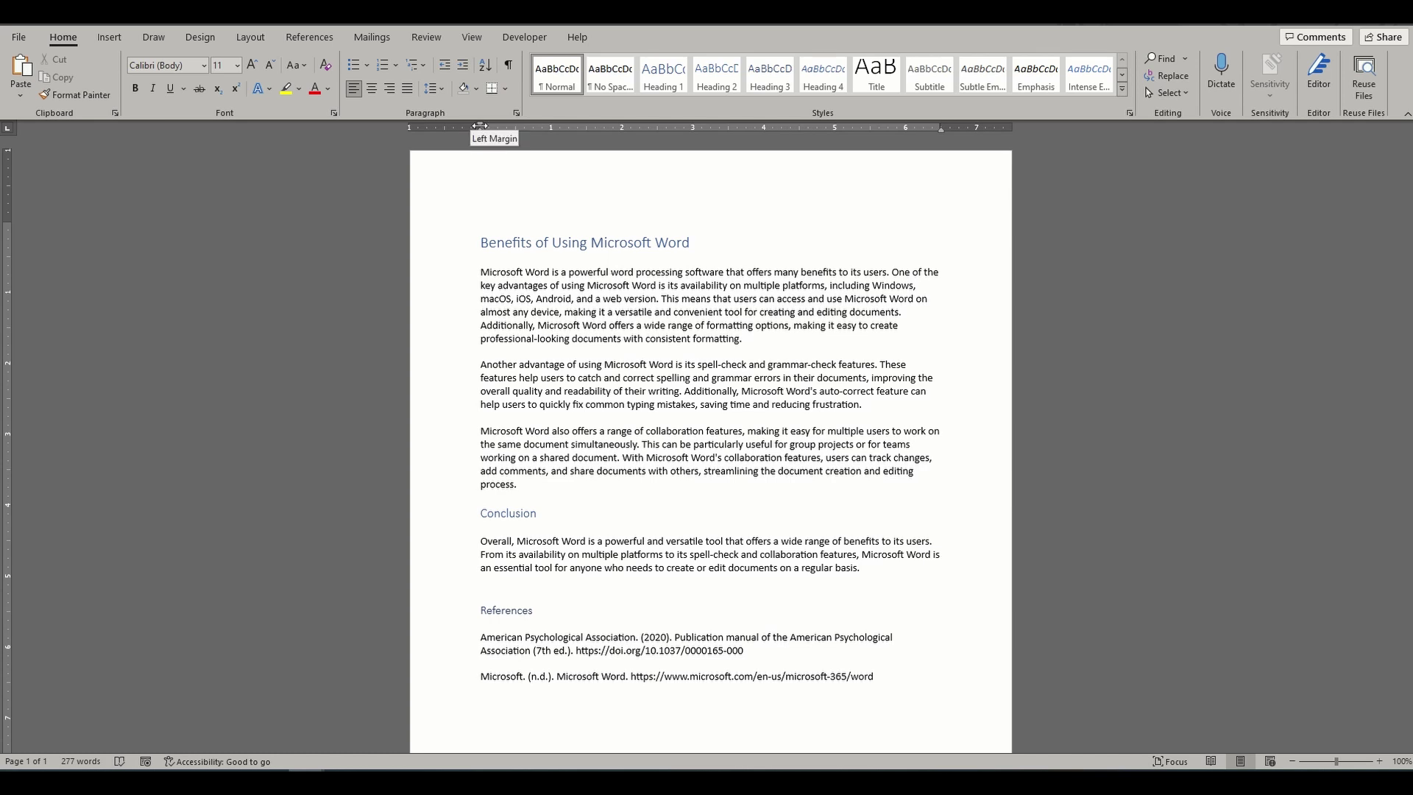
drag(480, 127, 498, 124)
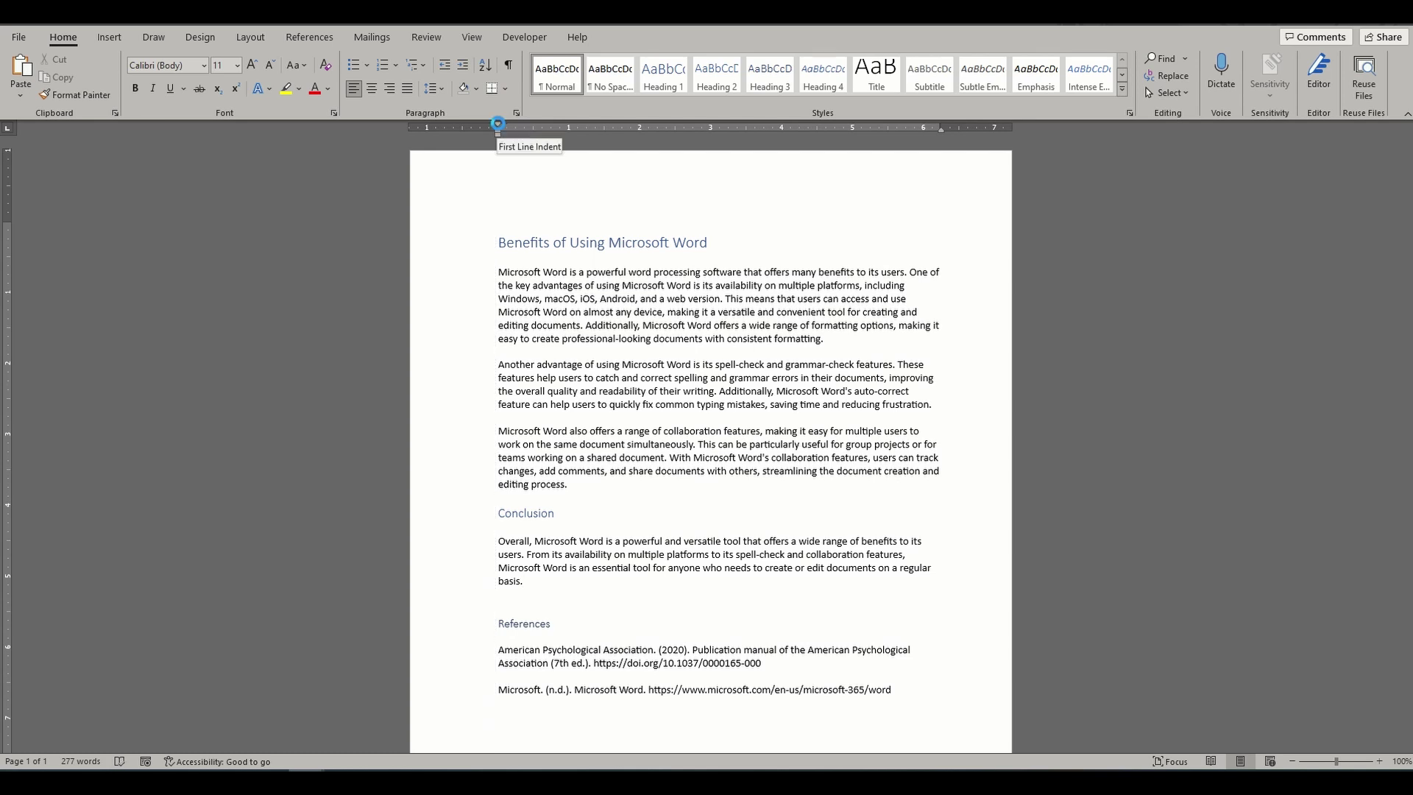
key(alt)
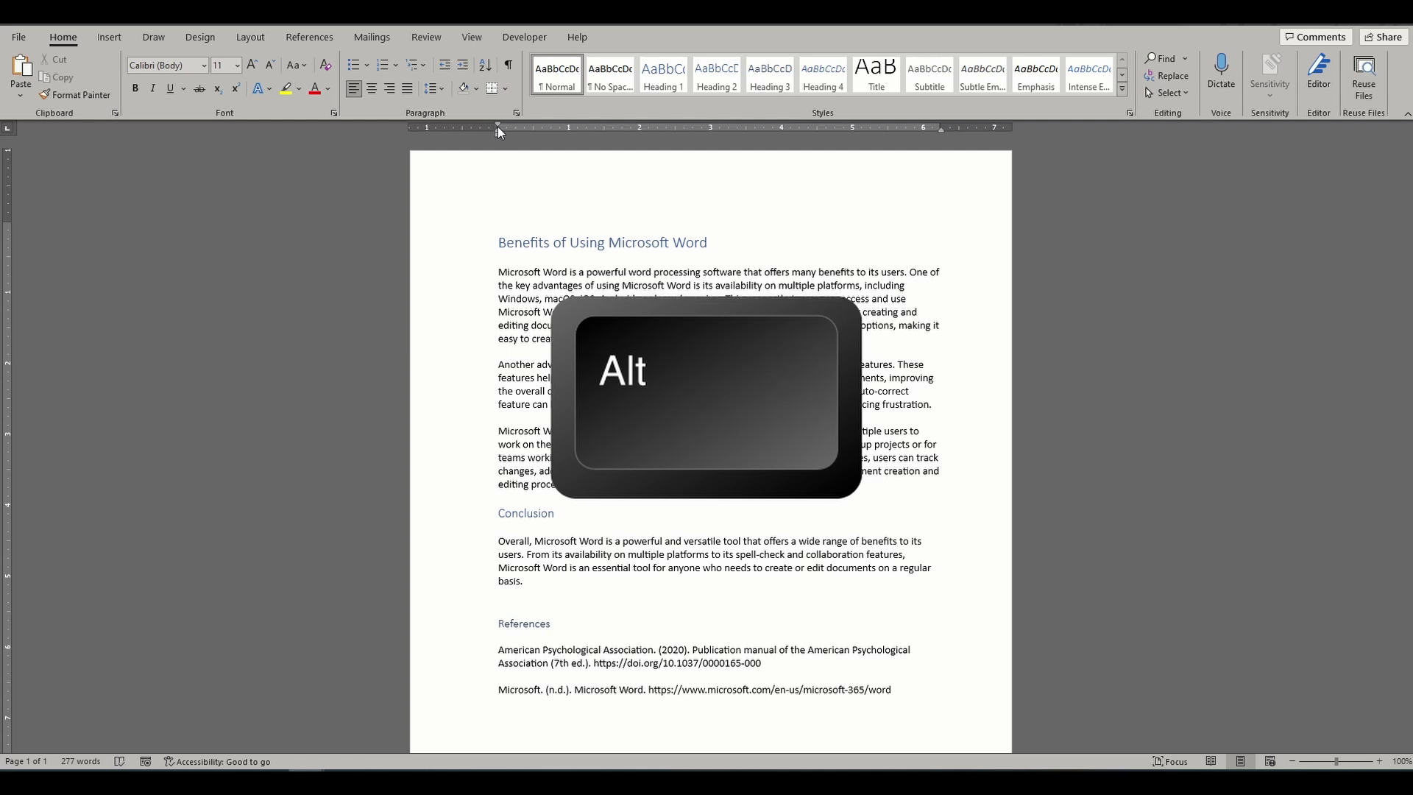
drag(498, 127, 486, 127)
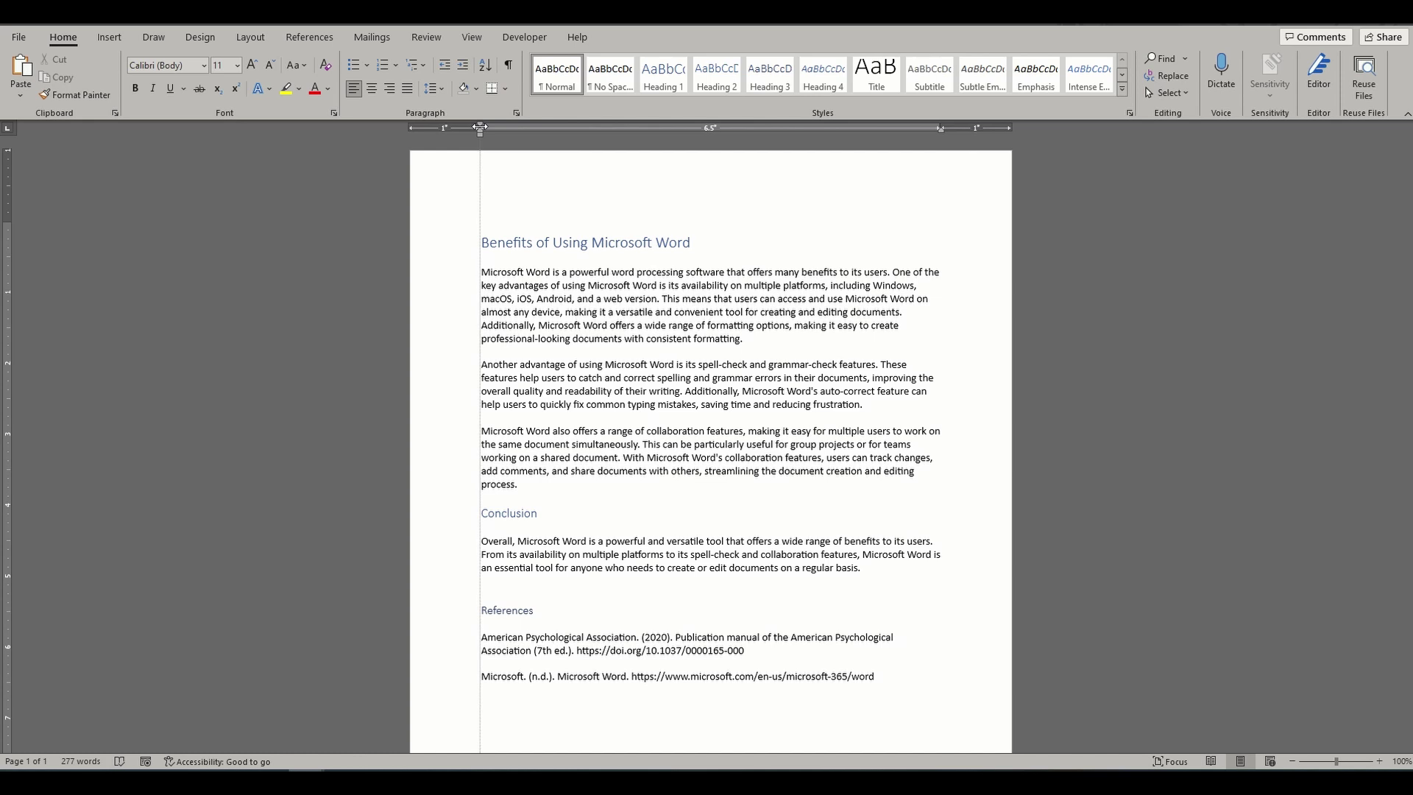
drag(486, 127, 480, 127)
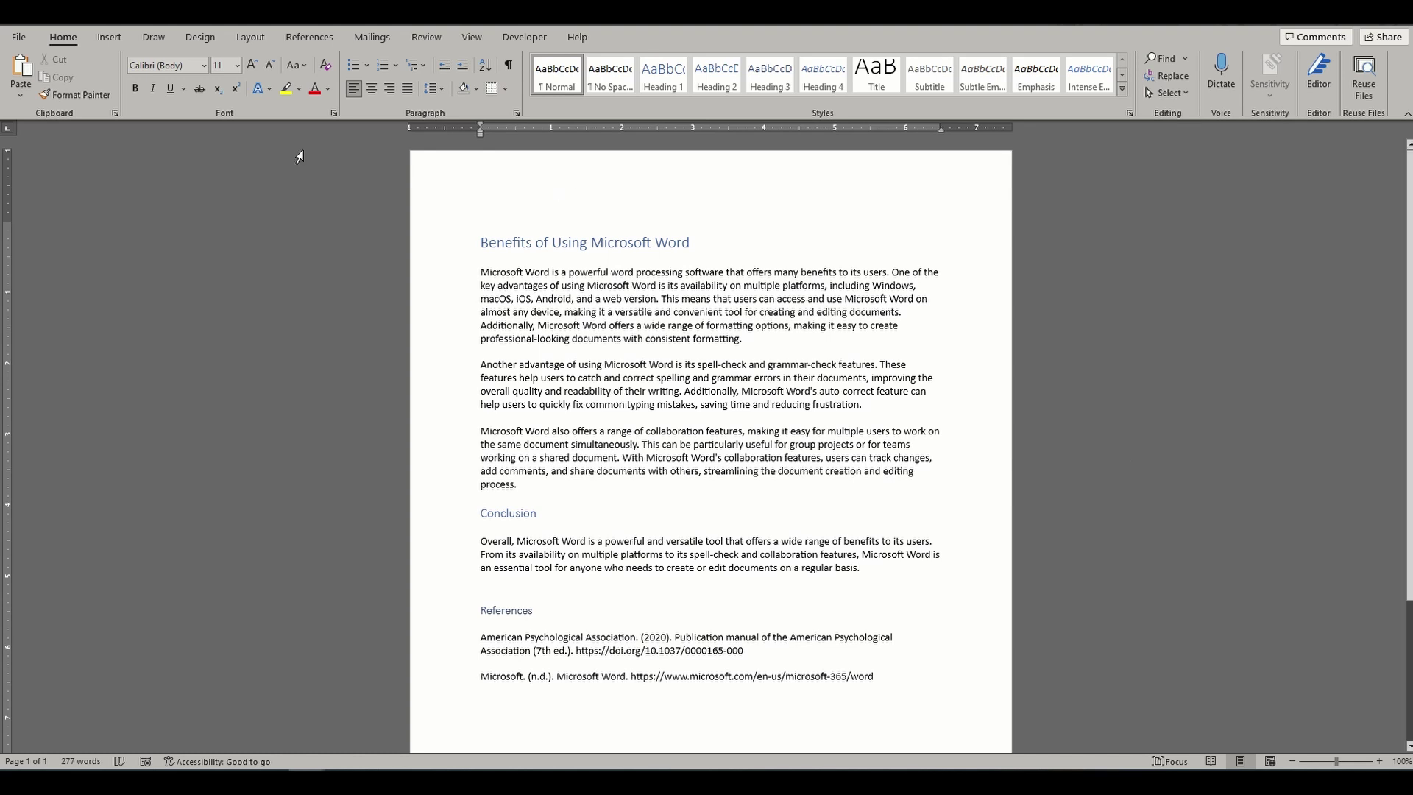
Choose the Normal margin preset, one inch on every side, under Layout > Margins.
click(246, 41)
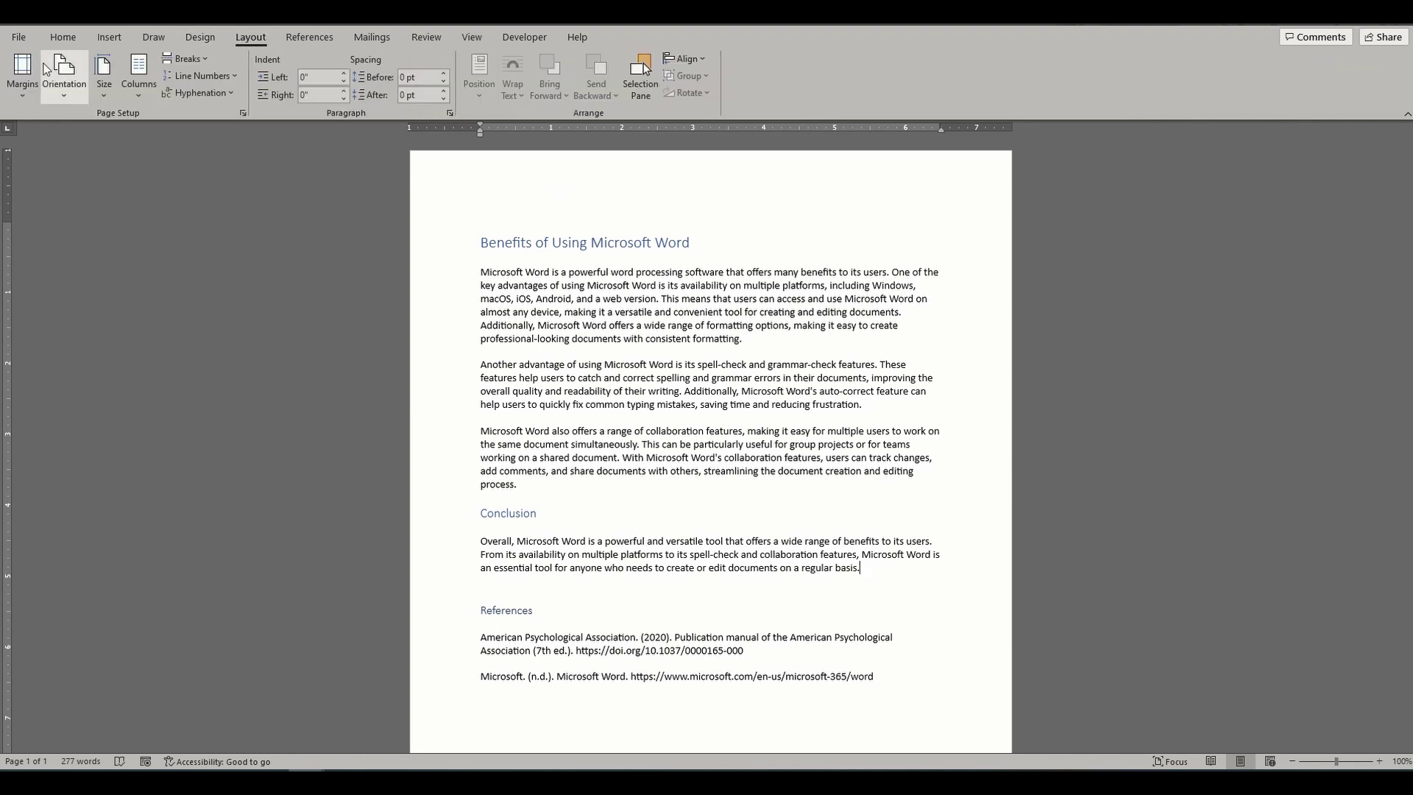
click(22, 77)
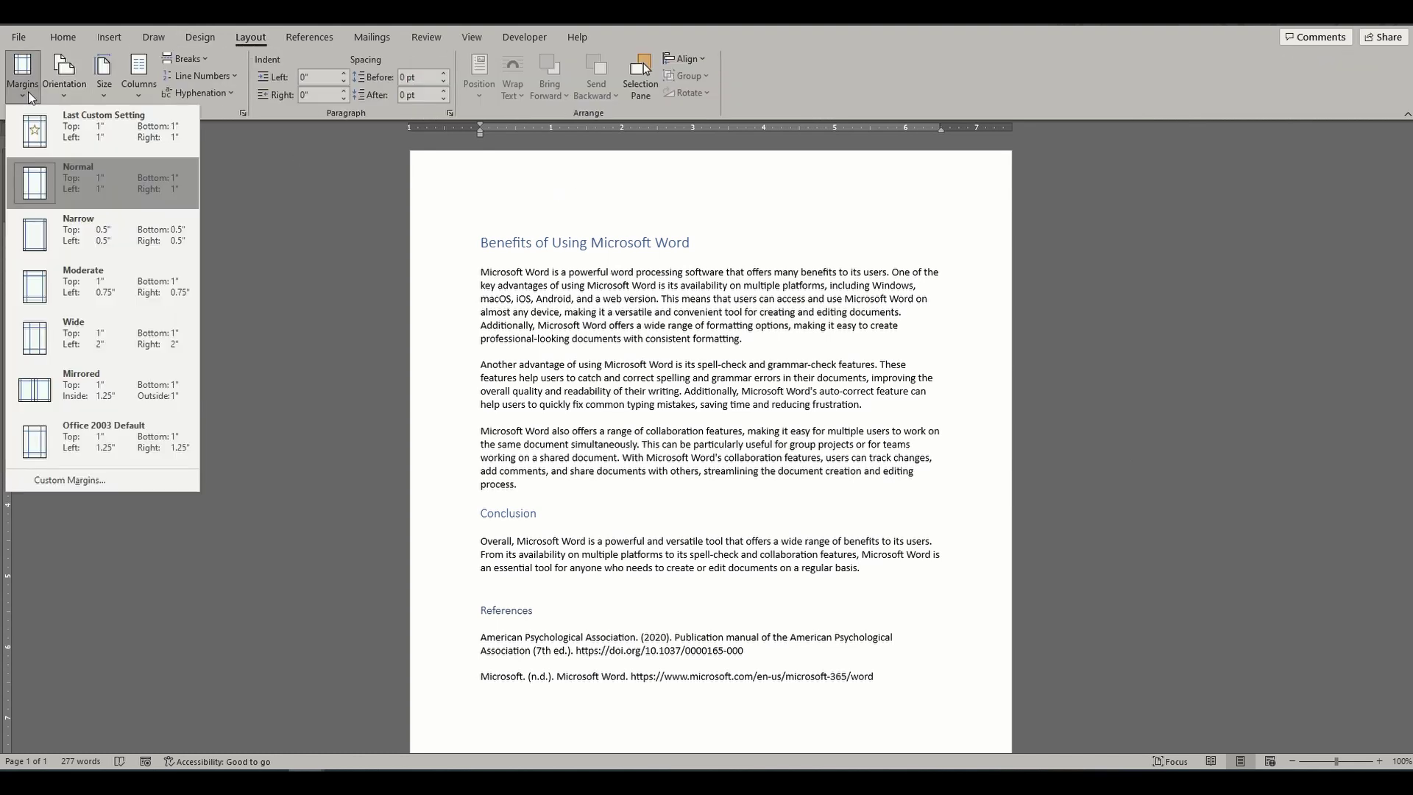
click(69, 193)
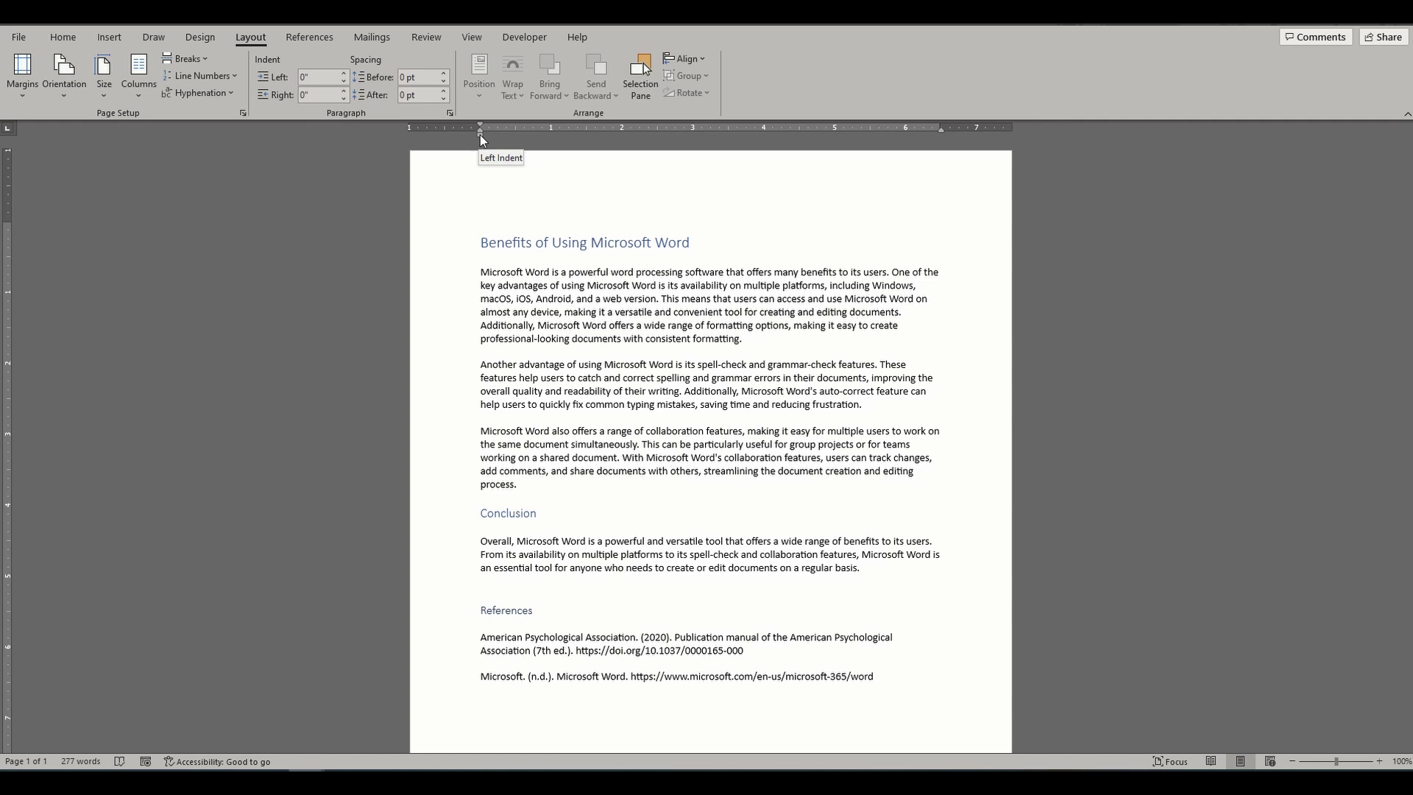
drag(480, 135, 549, 139)
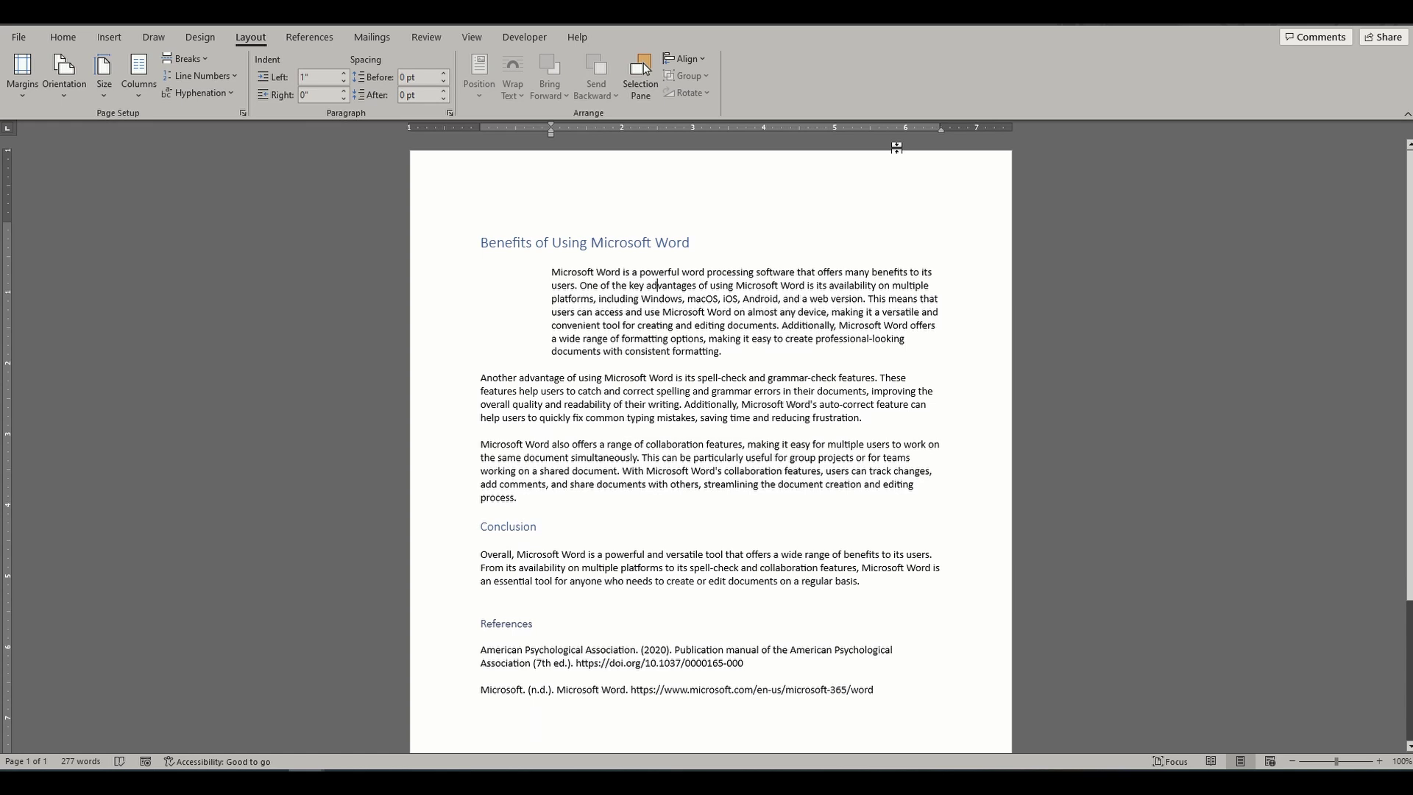
drag(940, 131, 856, 140)
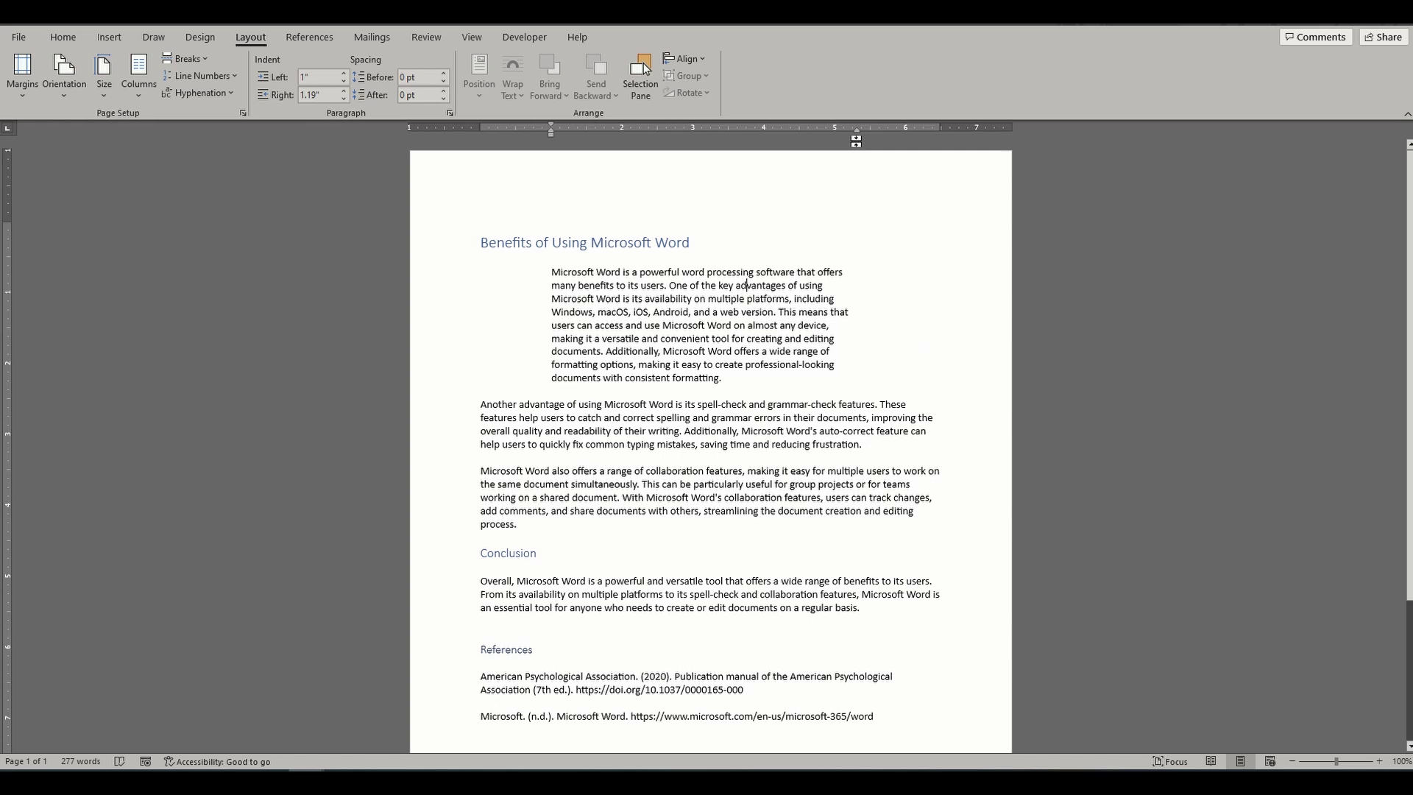
click(122, 22)
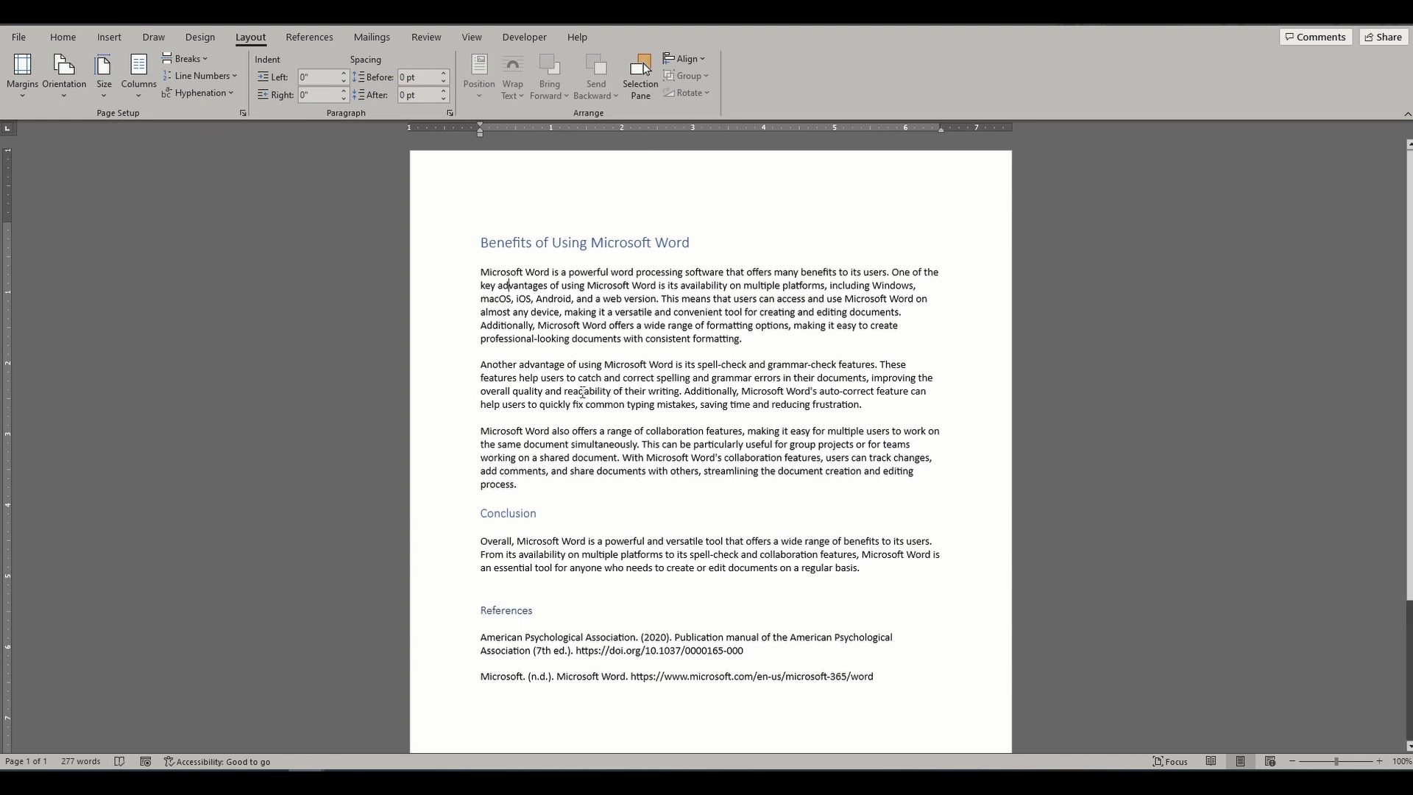
key(ctrl+a)
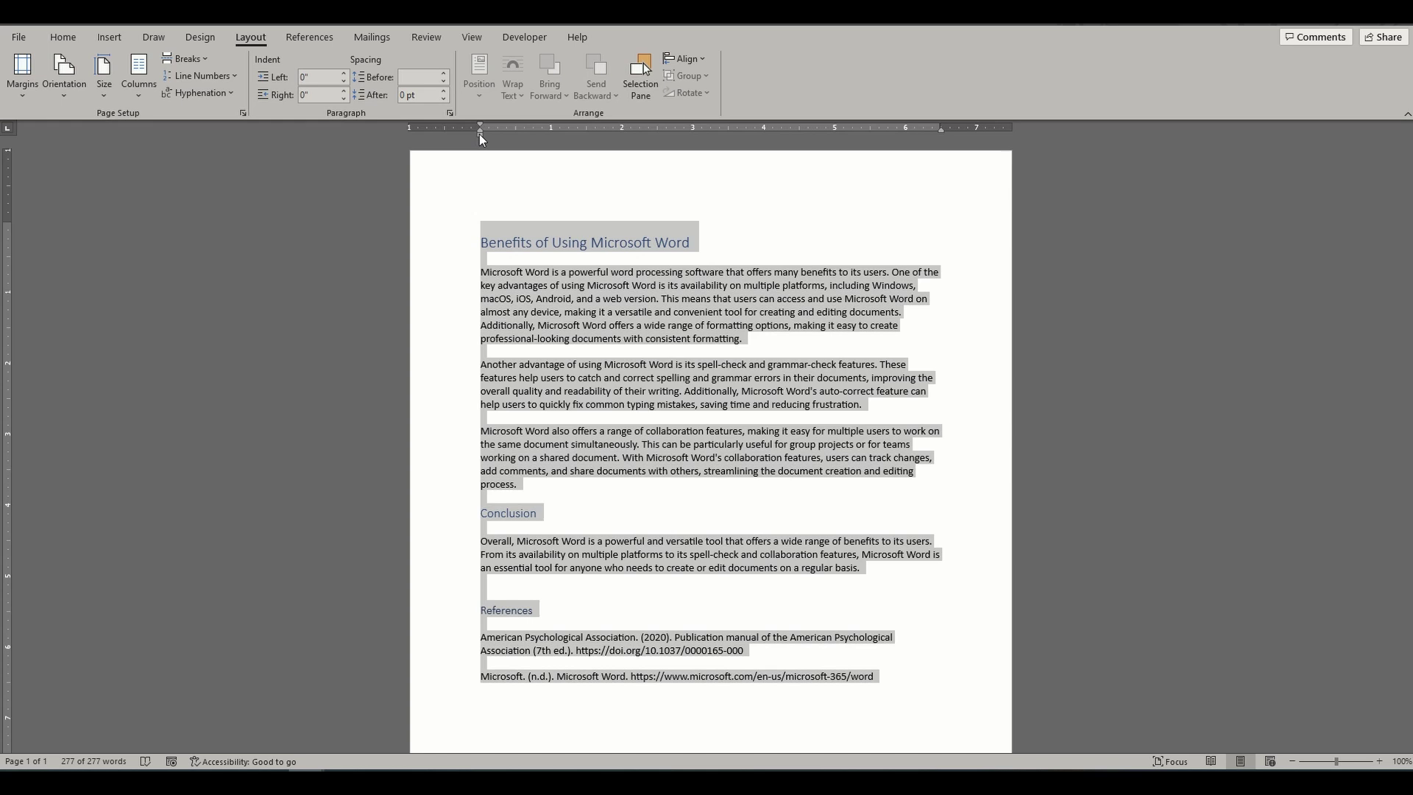
drag(480, 134, 516, 134)
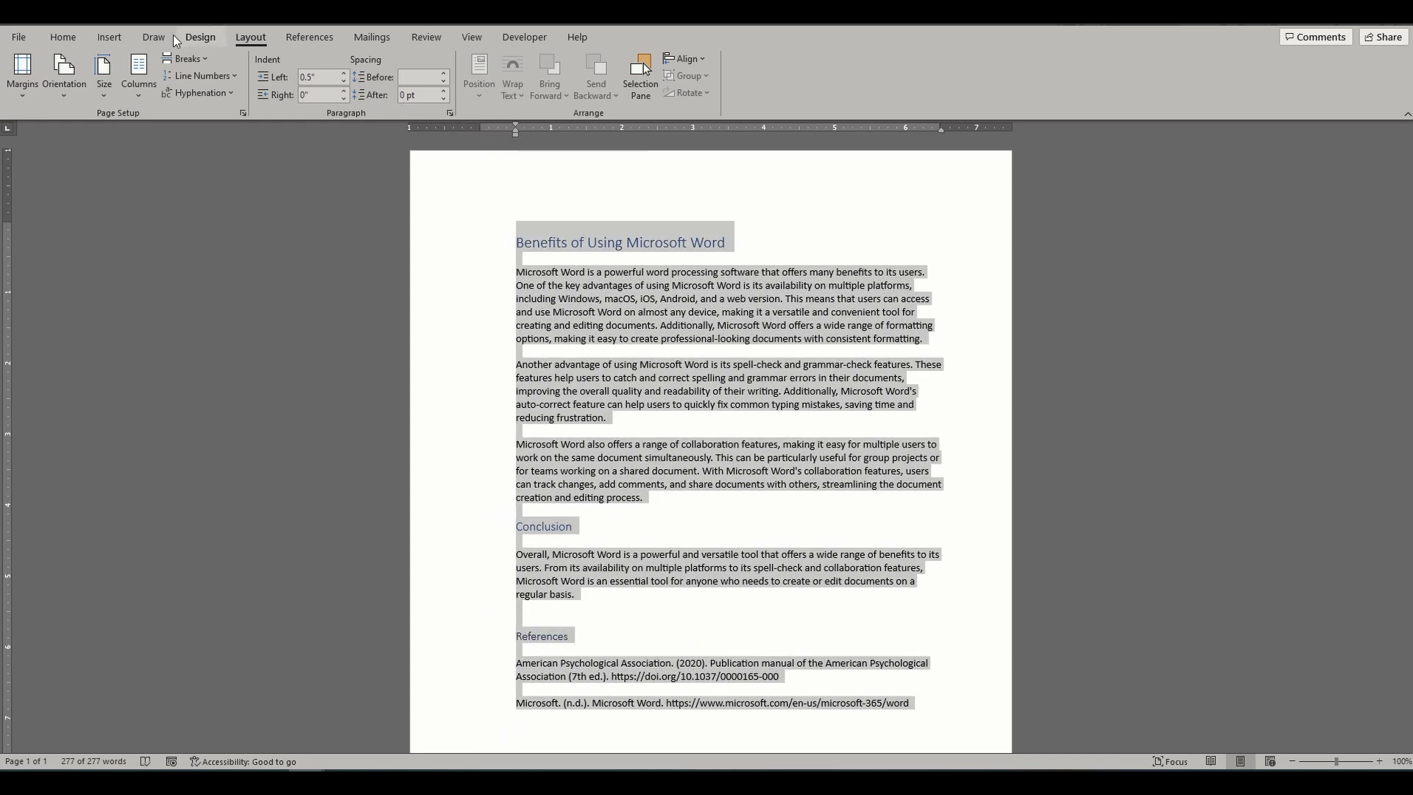
click(125, 24)
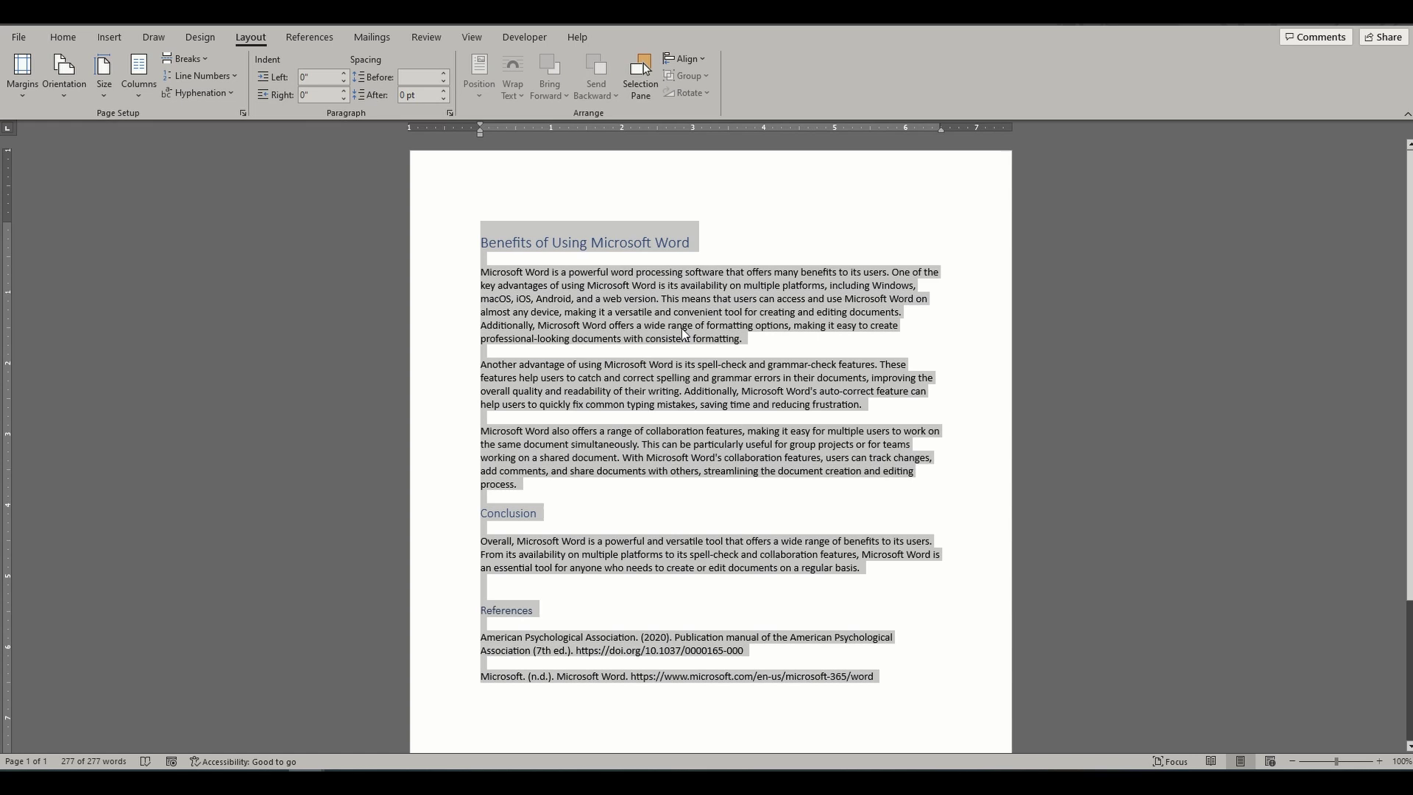
click(682, 328)
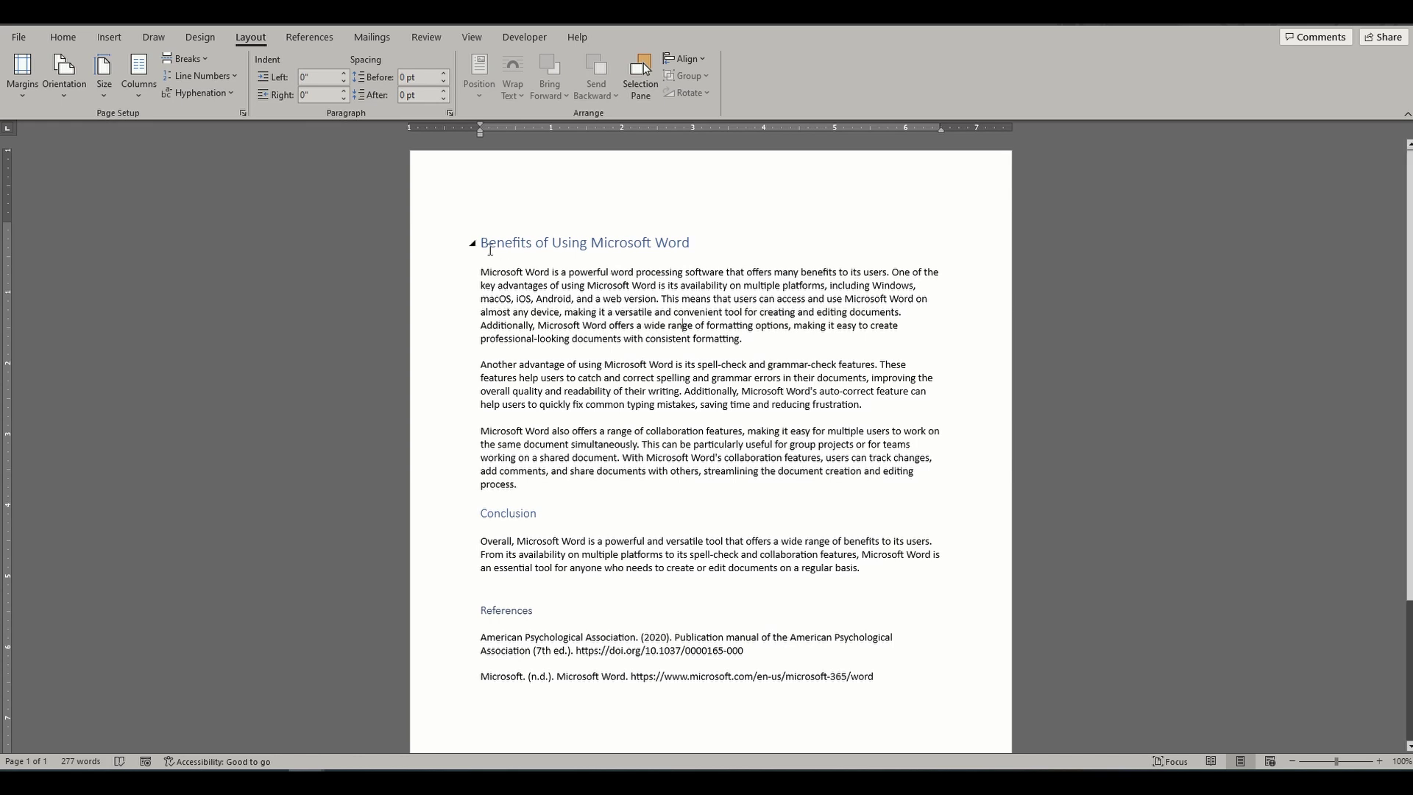
Drag the First Line Indent marker to 0.5" for the three selected body paragraphs.
drag(480, 270, 557, 486)
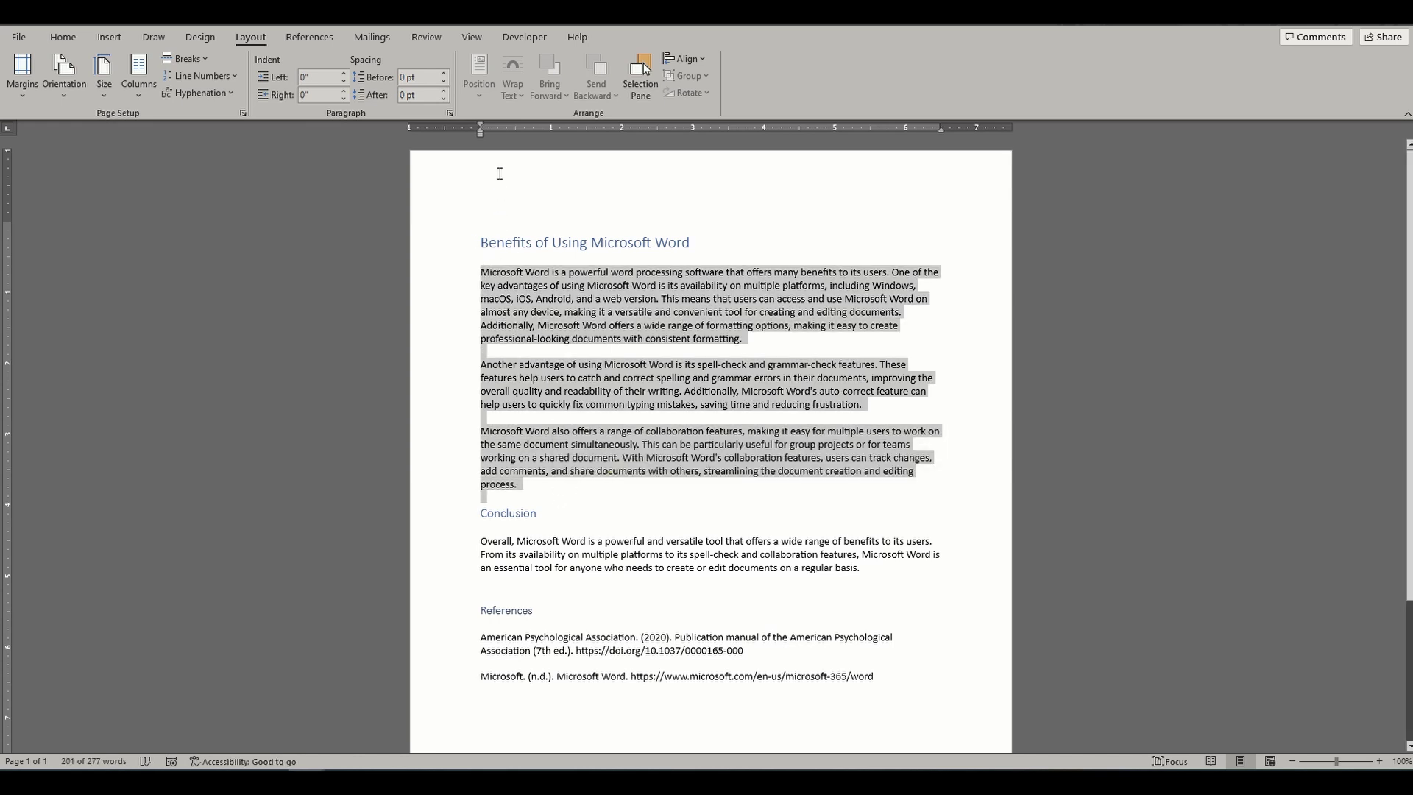
drag(480, 126, 514, 129)
click(772, 464)
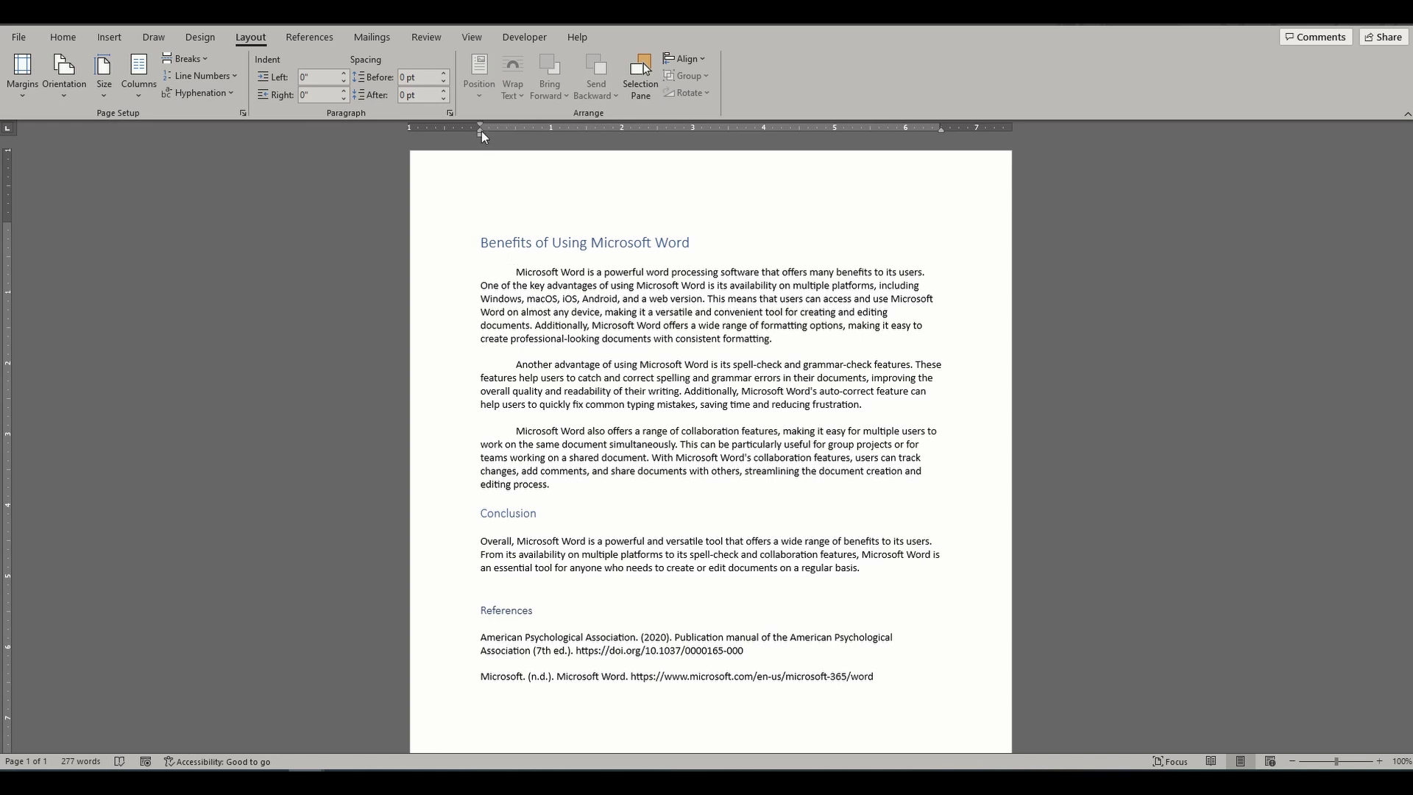
Drag the Hanging Indent marker to 0.5" for the first reference entry.
drag(480, 131, 519, 143)
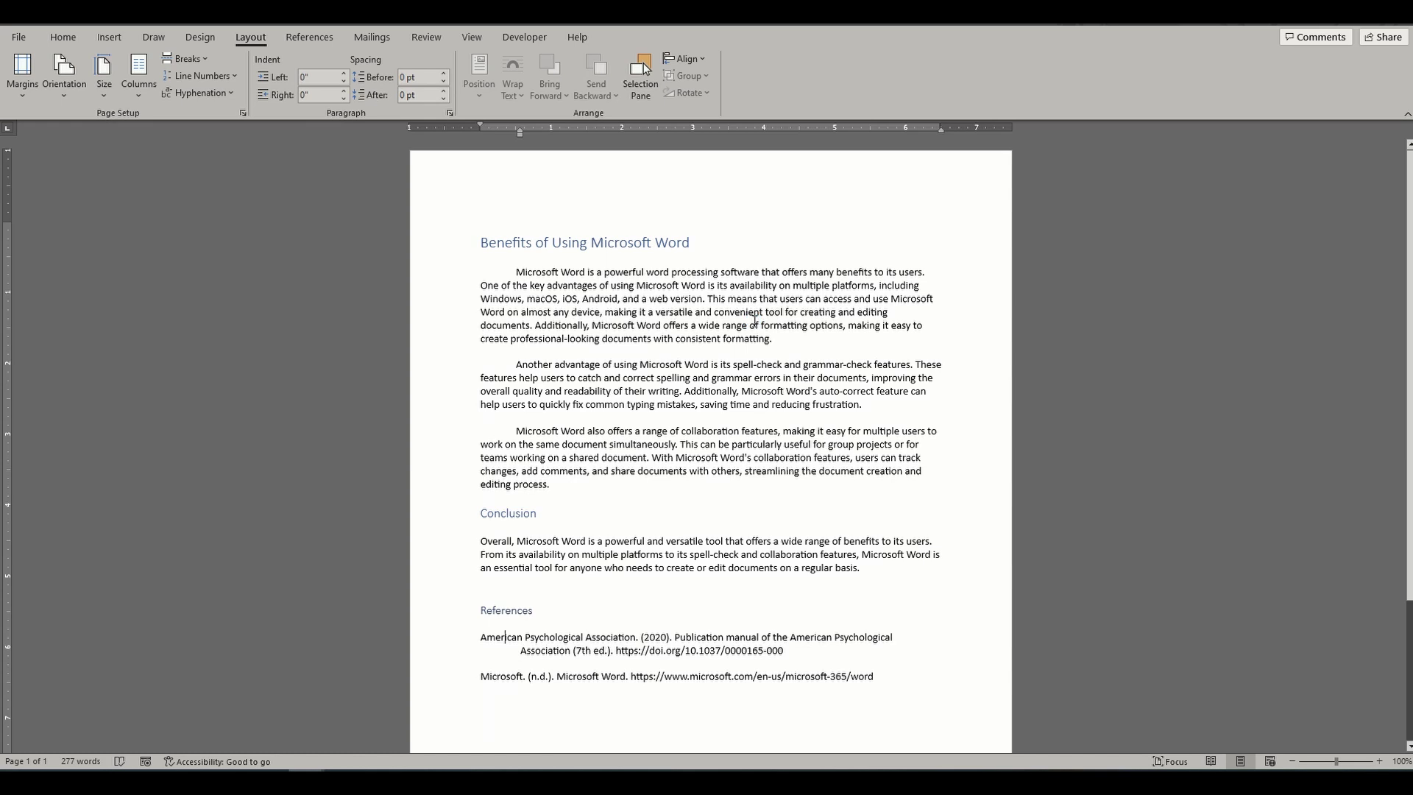
Center the essay title on a center tab stop placed at 3 inches.
key(ctrl+Home)
click(7, 132)
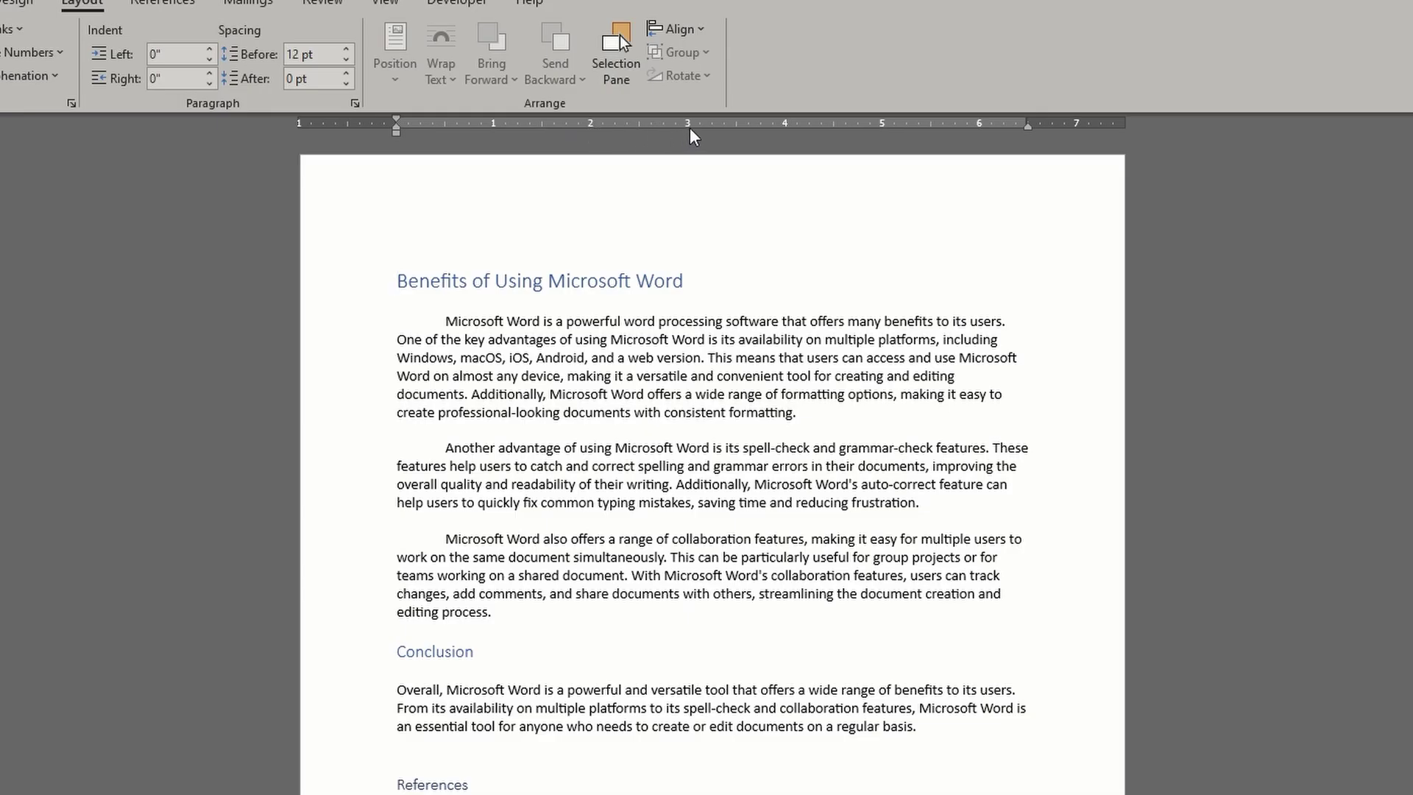
click(693, 127)
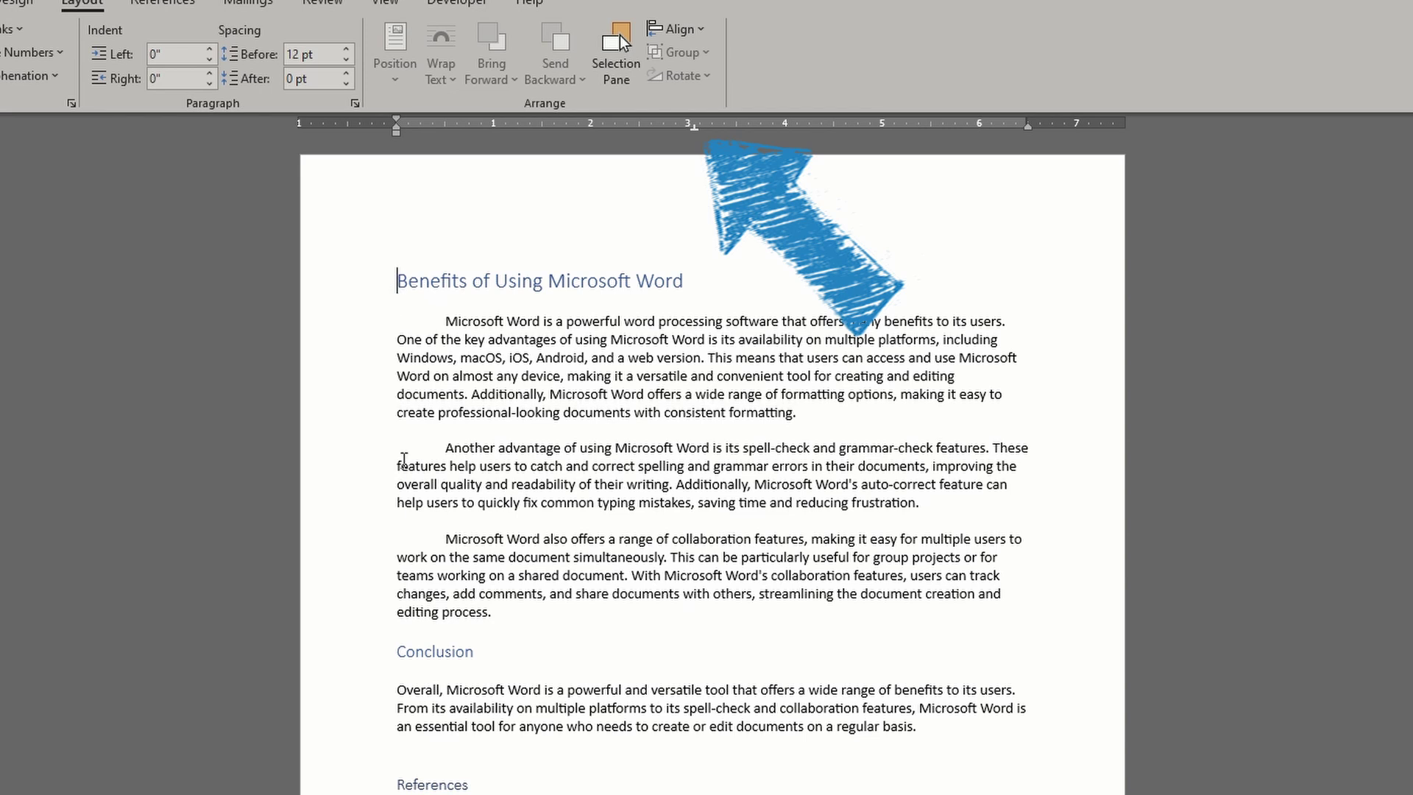
key(Tab)
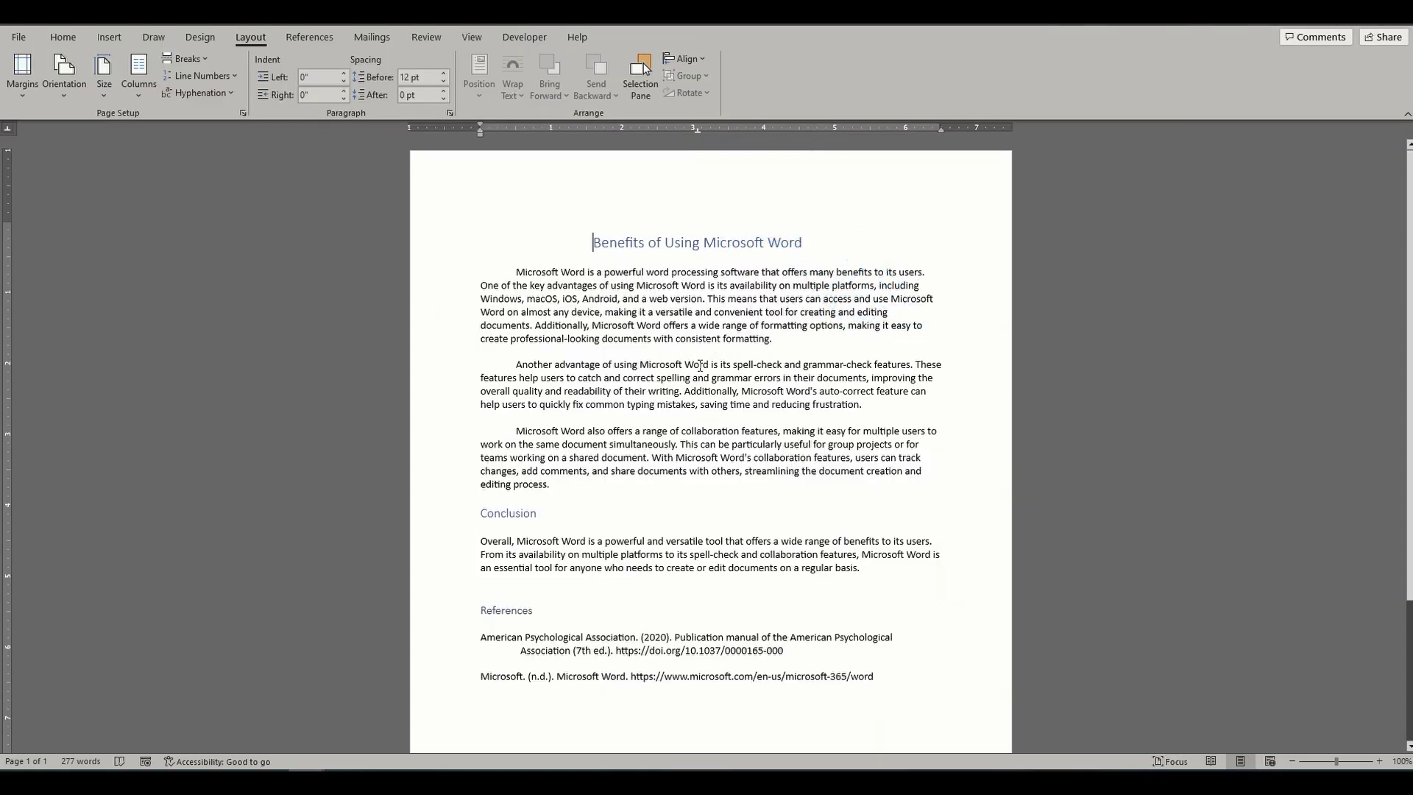
Center the Conclusion and References headings with Ctrl+E.
click(700, 366)
mouse_move(508, 514)
drag(483, 513, 543, 514)
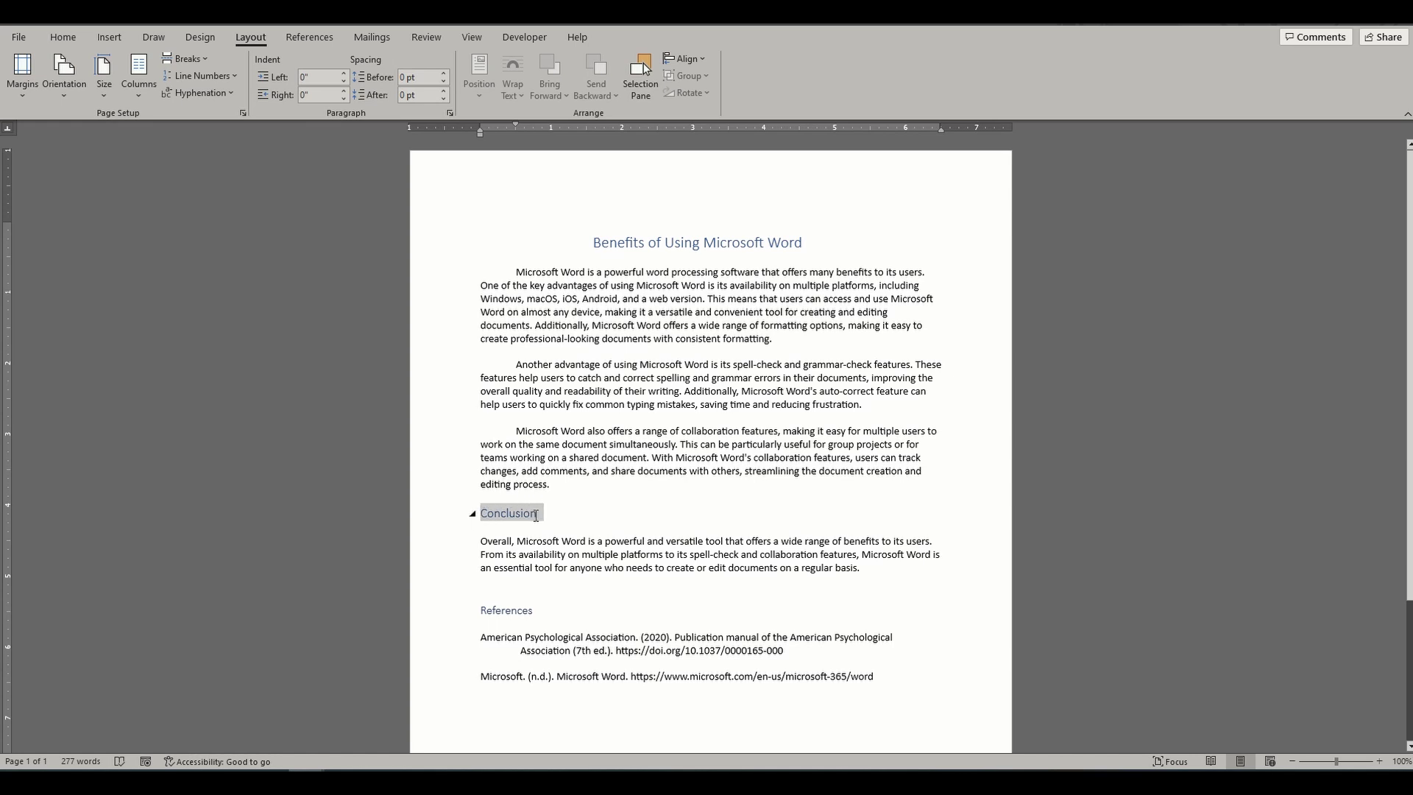
drag(480, 610, 540, 610)
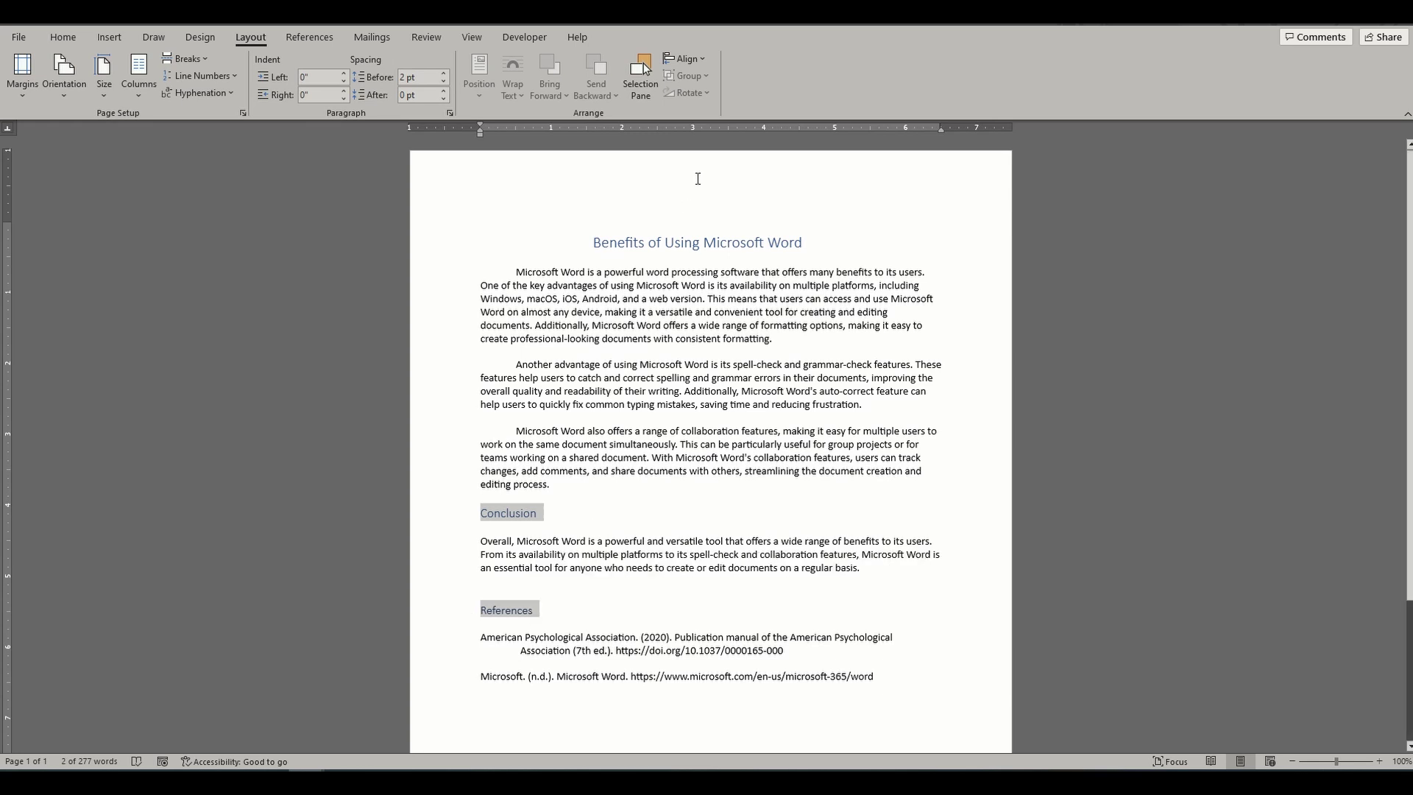
click(482, 514)
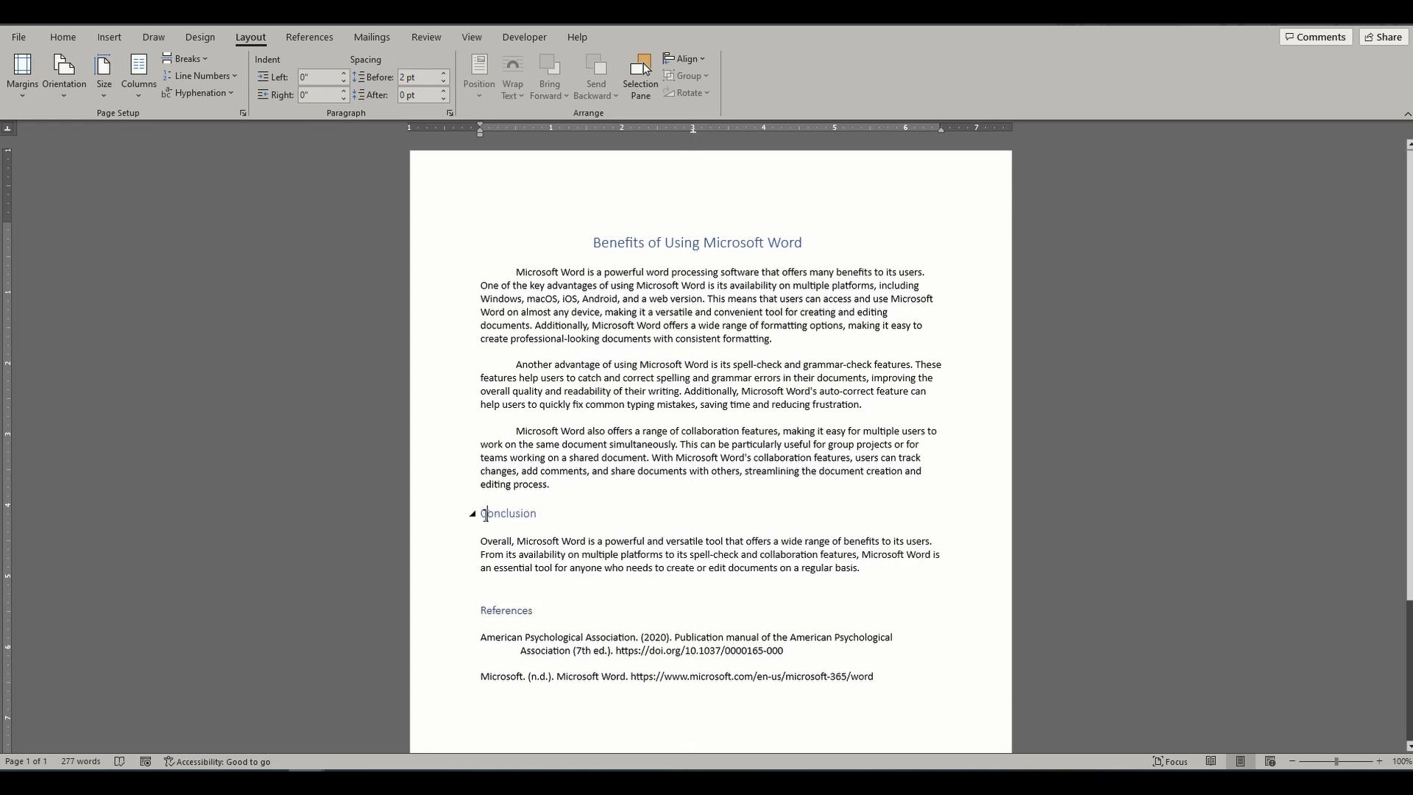
key(ctrl+e)
click(489, 615)
key(ctrl+e)
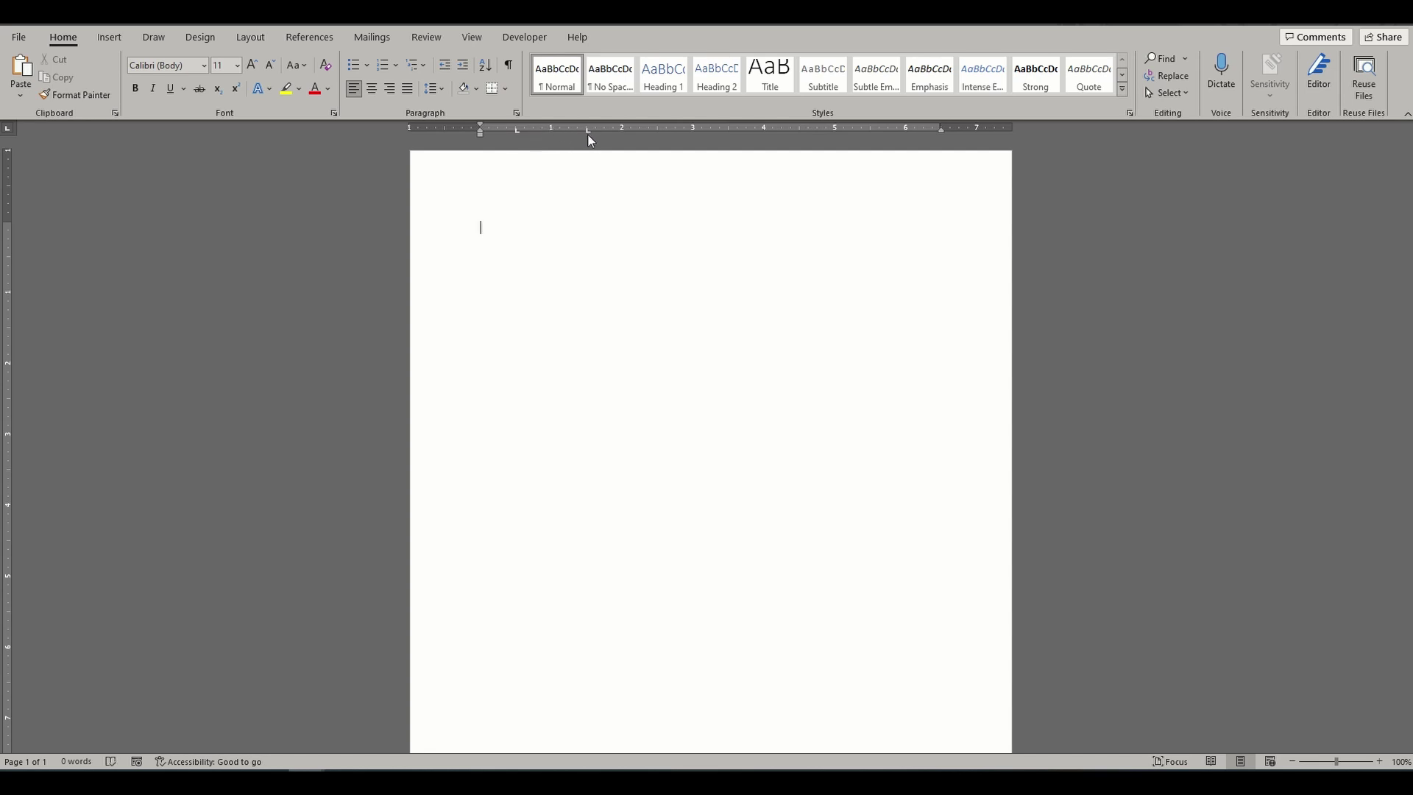
Add center tab stops near 2.5 and 3.2 inches on the blank document's ruler.
click(8, 129)
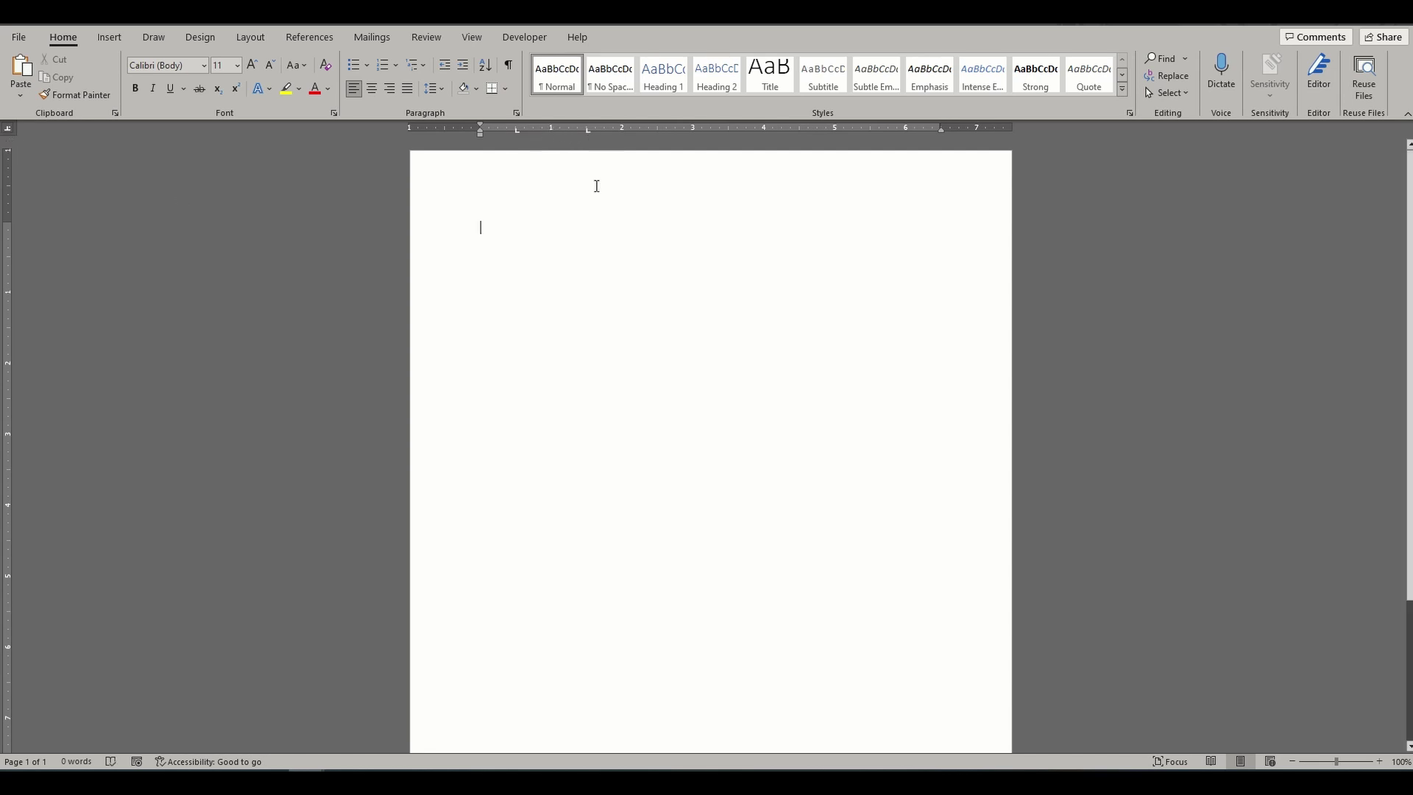
click(658, 130)
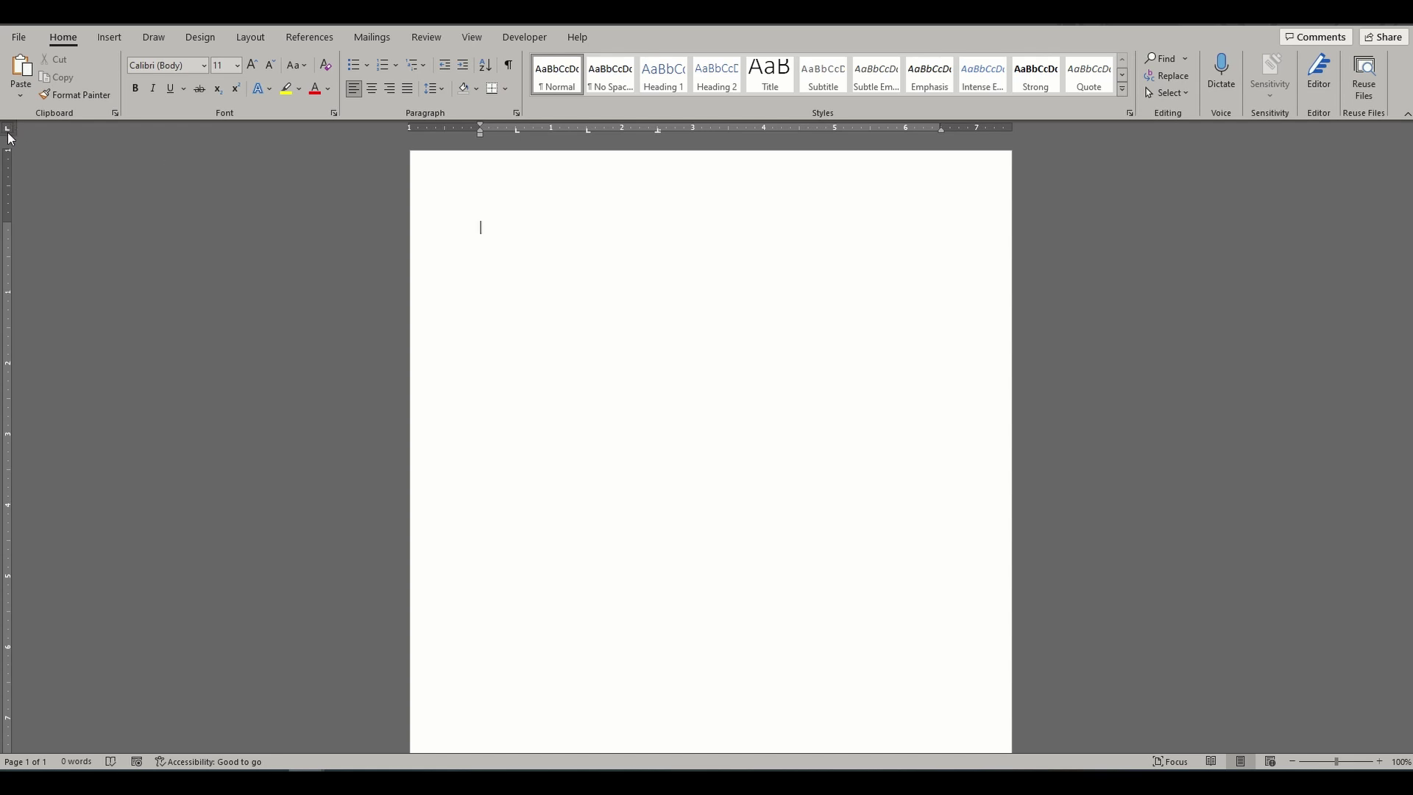
click(711, 129)
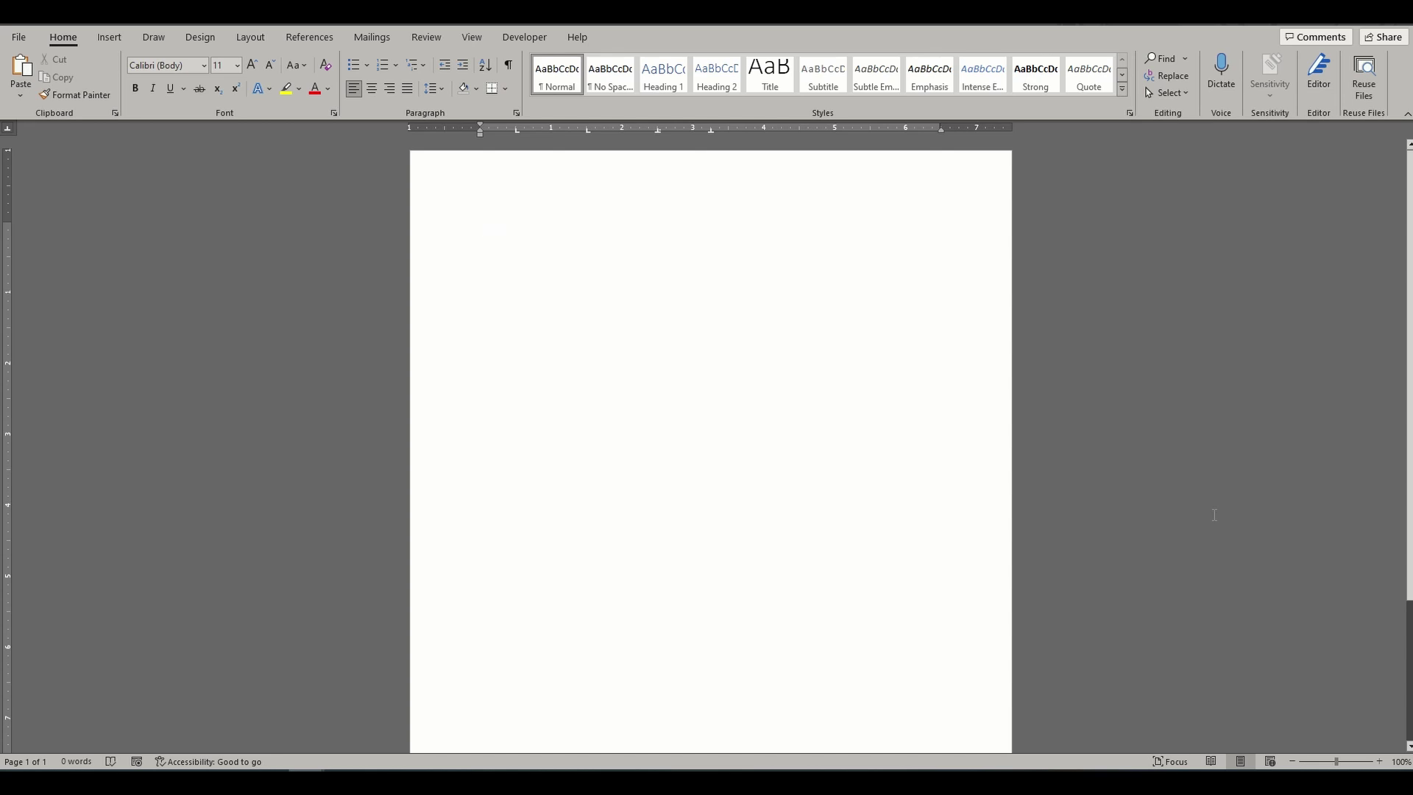
Type the 'Purchase History' title and the Category, Quantity, Price header row on tab stops.
key(Tab)
key(Tab)
key(Tab)
key(Tab)
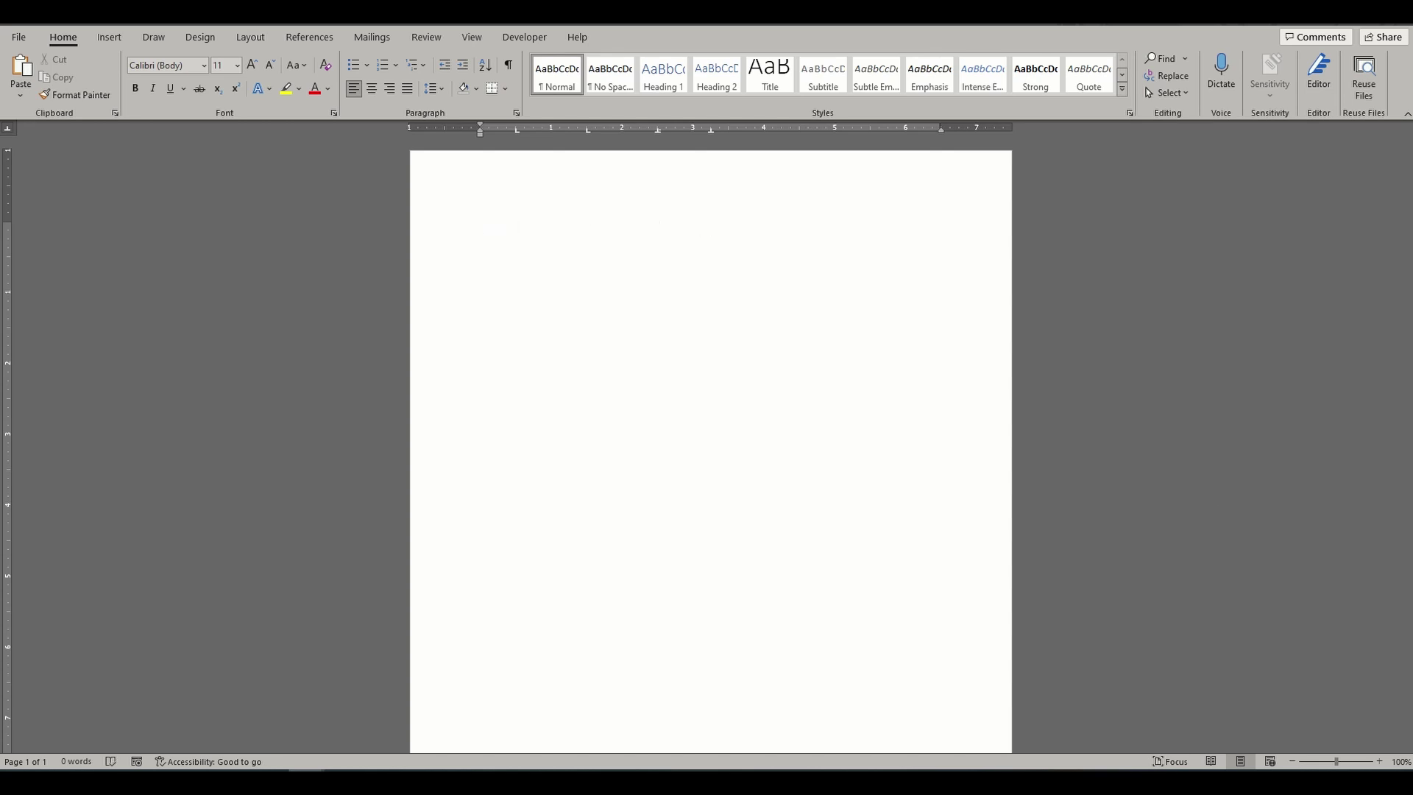
text(Purchase History )
text(Cat)
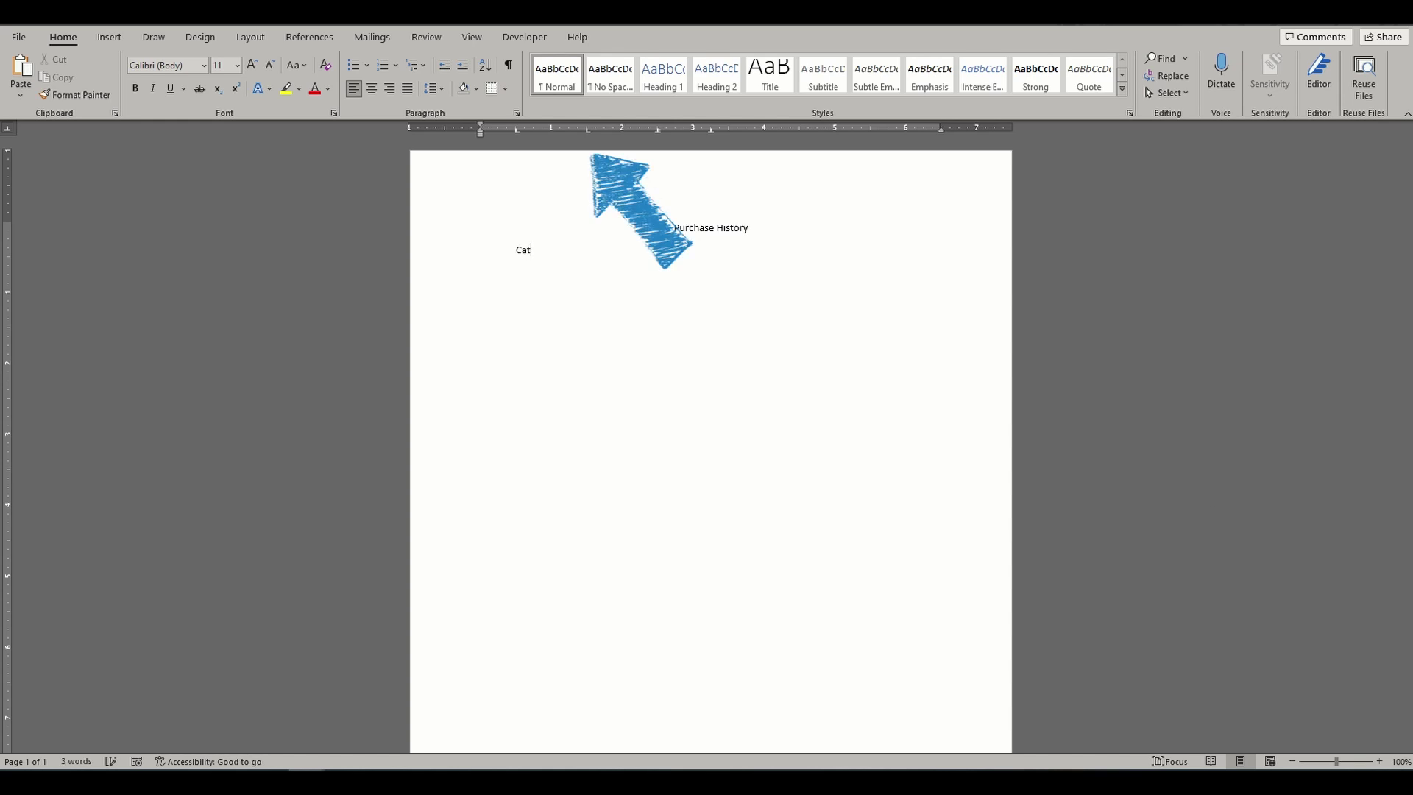
text(egory)
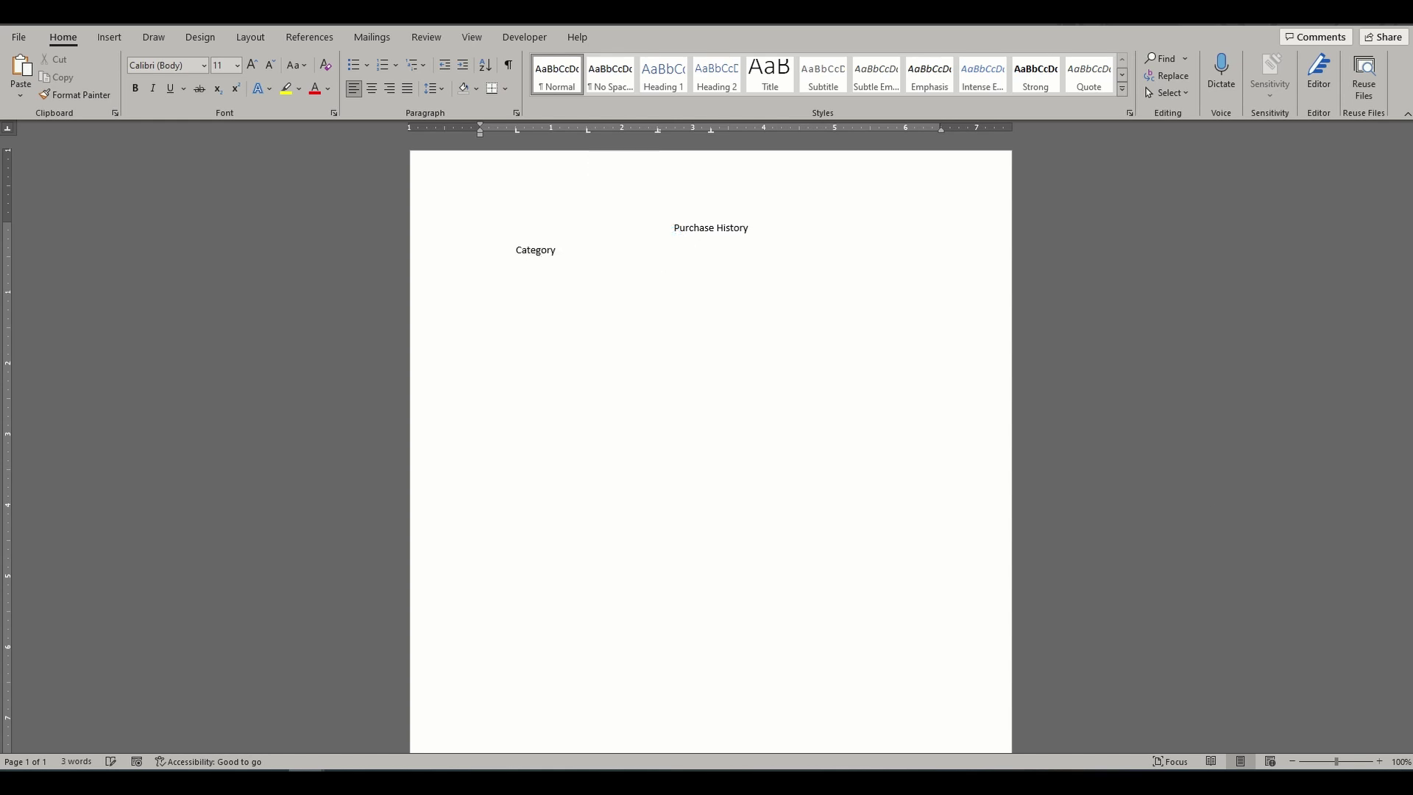
key(Tab)
text(Quantity	)
text(Price)
Add rows Bandages (10, 450.00) and Plastics (15, 6020.12), then select the whole list.
key(Return)
text(Bandages	)
text(10)
key(Tab)
text(450.)
text(00 )
text(Plastics)
key(Tab)
text(15)
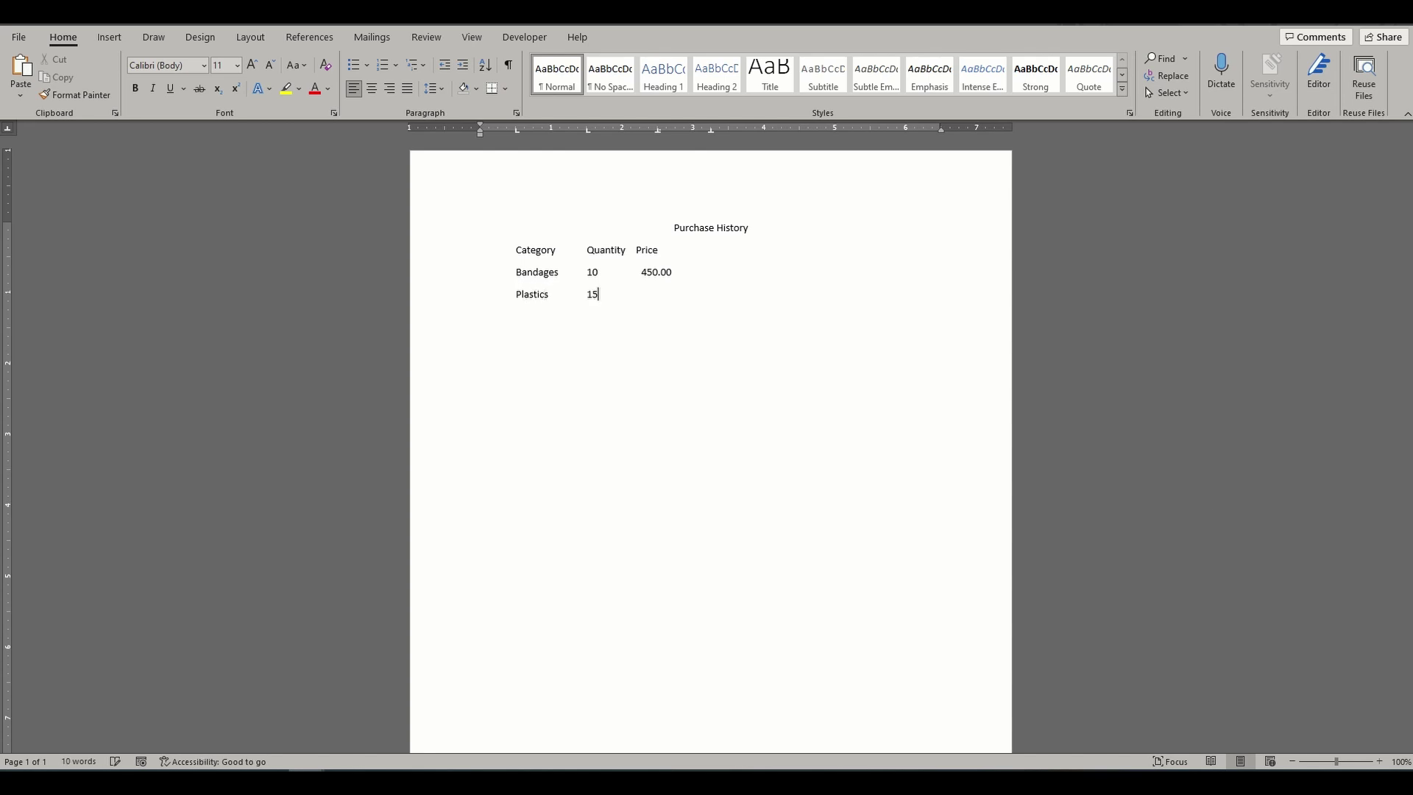
key(Tab)
text(6020.12)
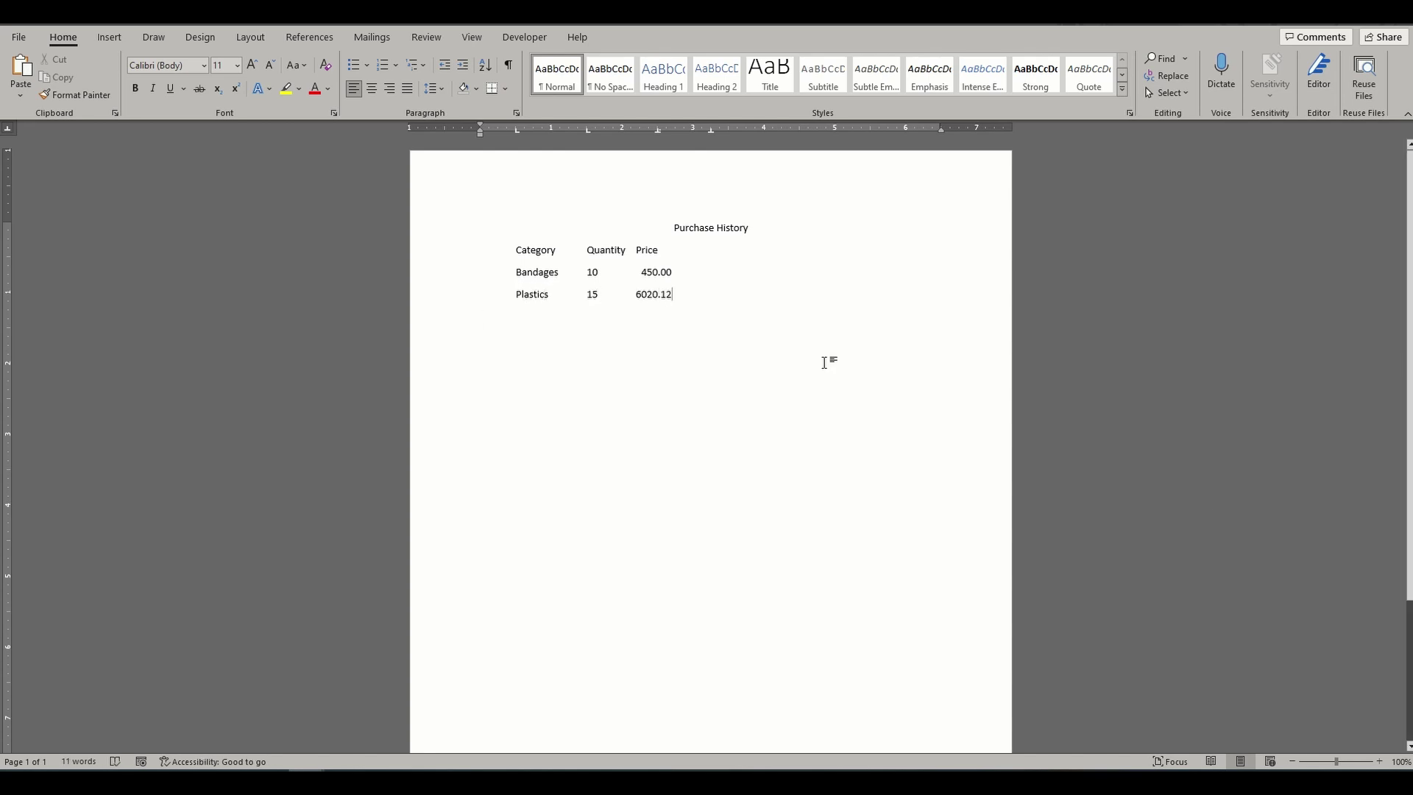
key(ctrl+a)
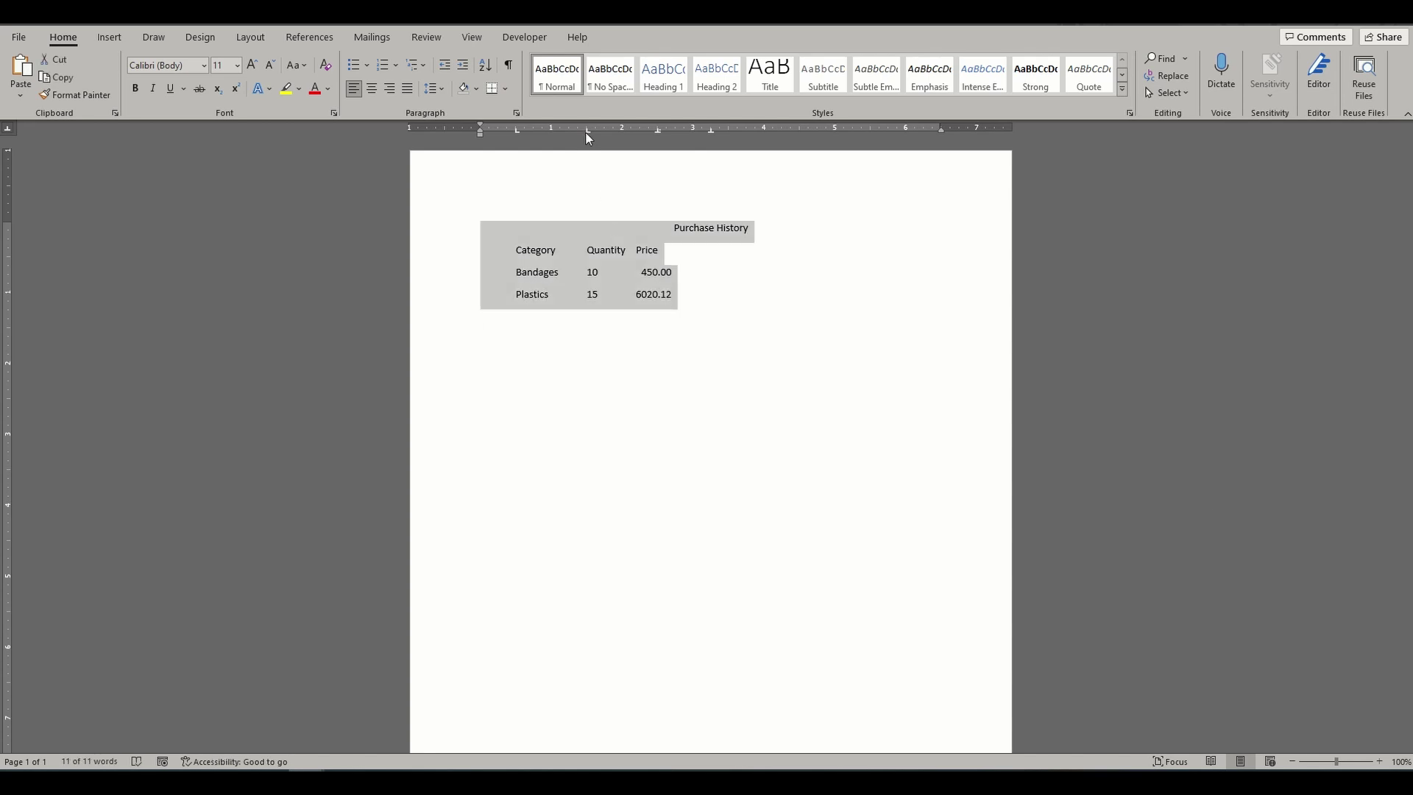
Drag the Quantity tab stop slightly left so the Quantity column realigns further left.
drag(587, 136, 581, 131)
click(693, 322)
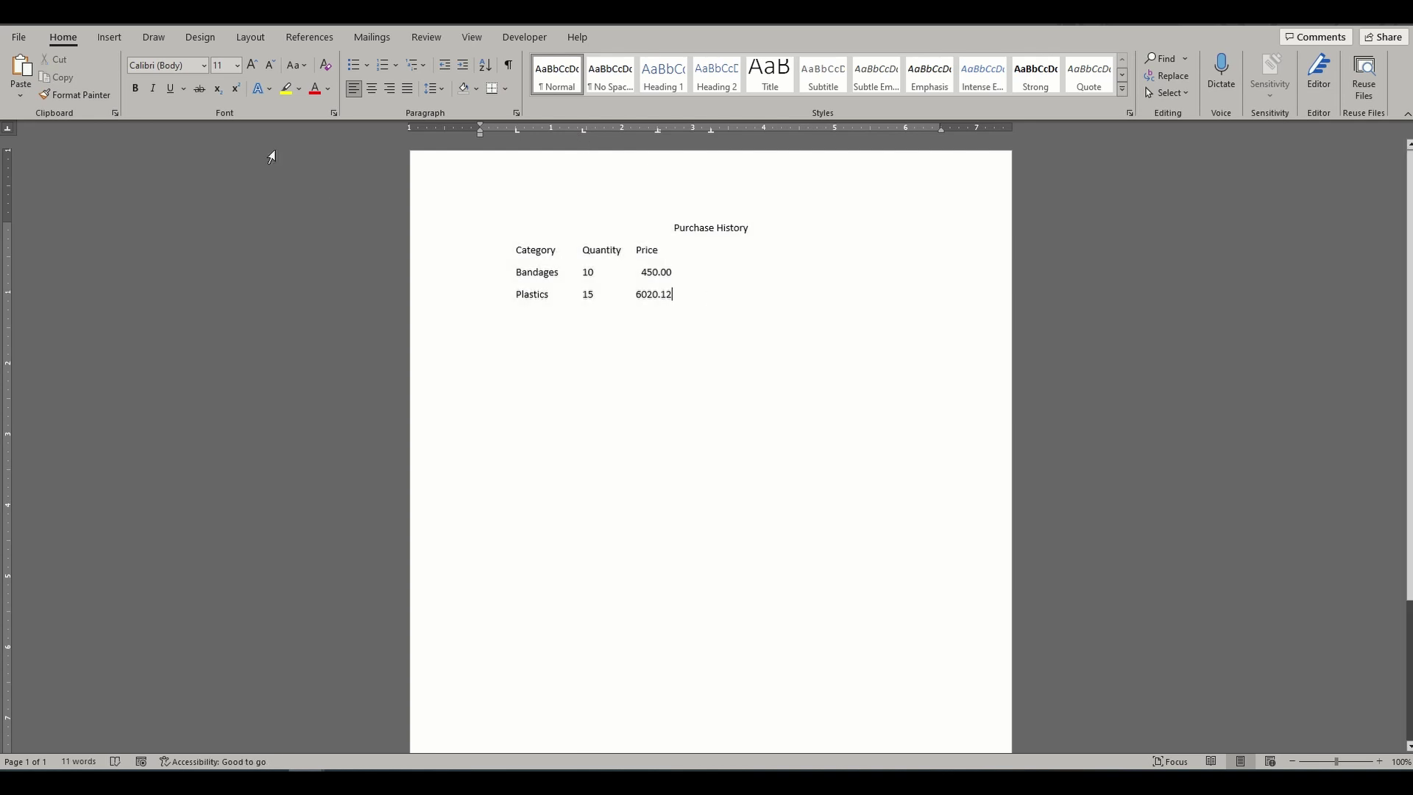
click(250, 37)
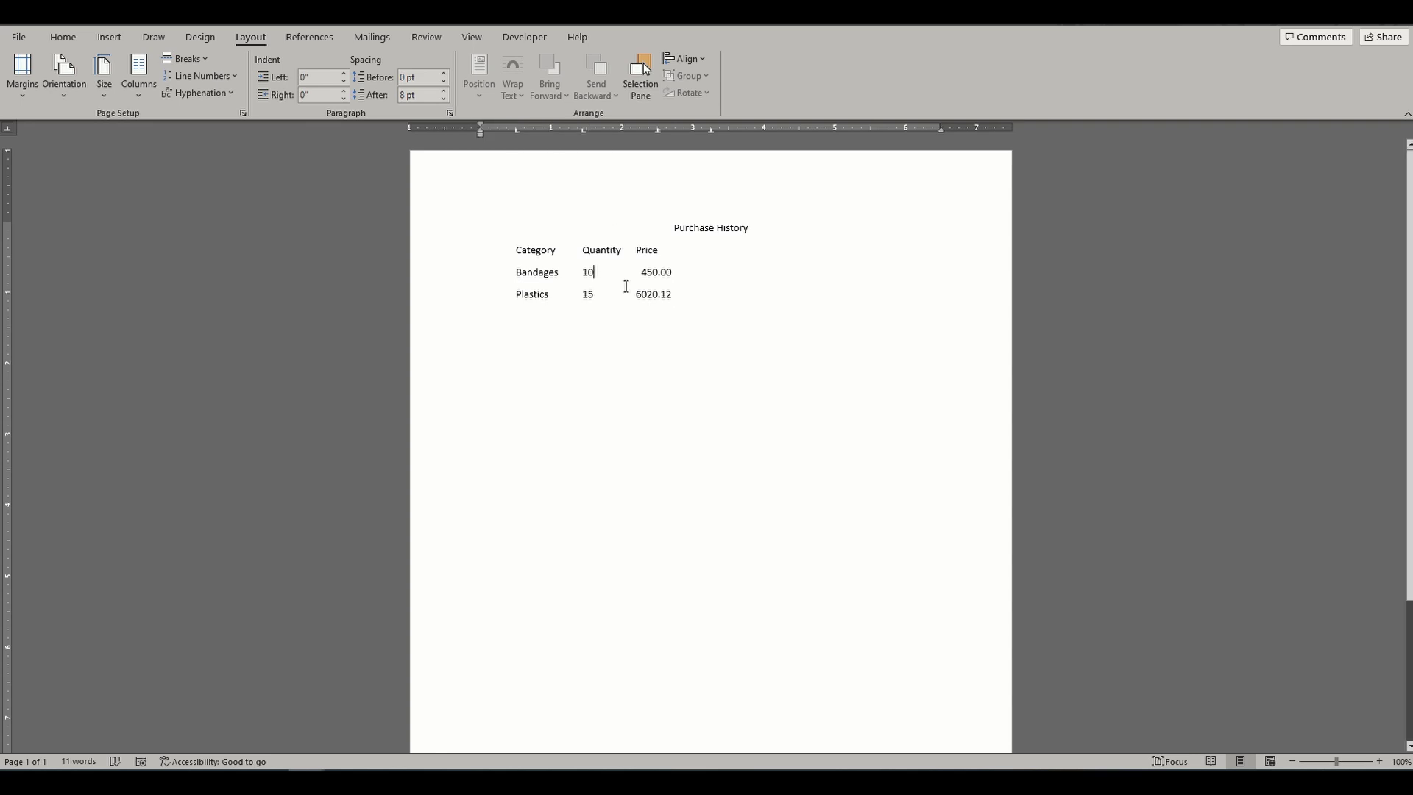
key(ctrl+a)
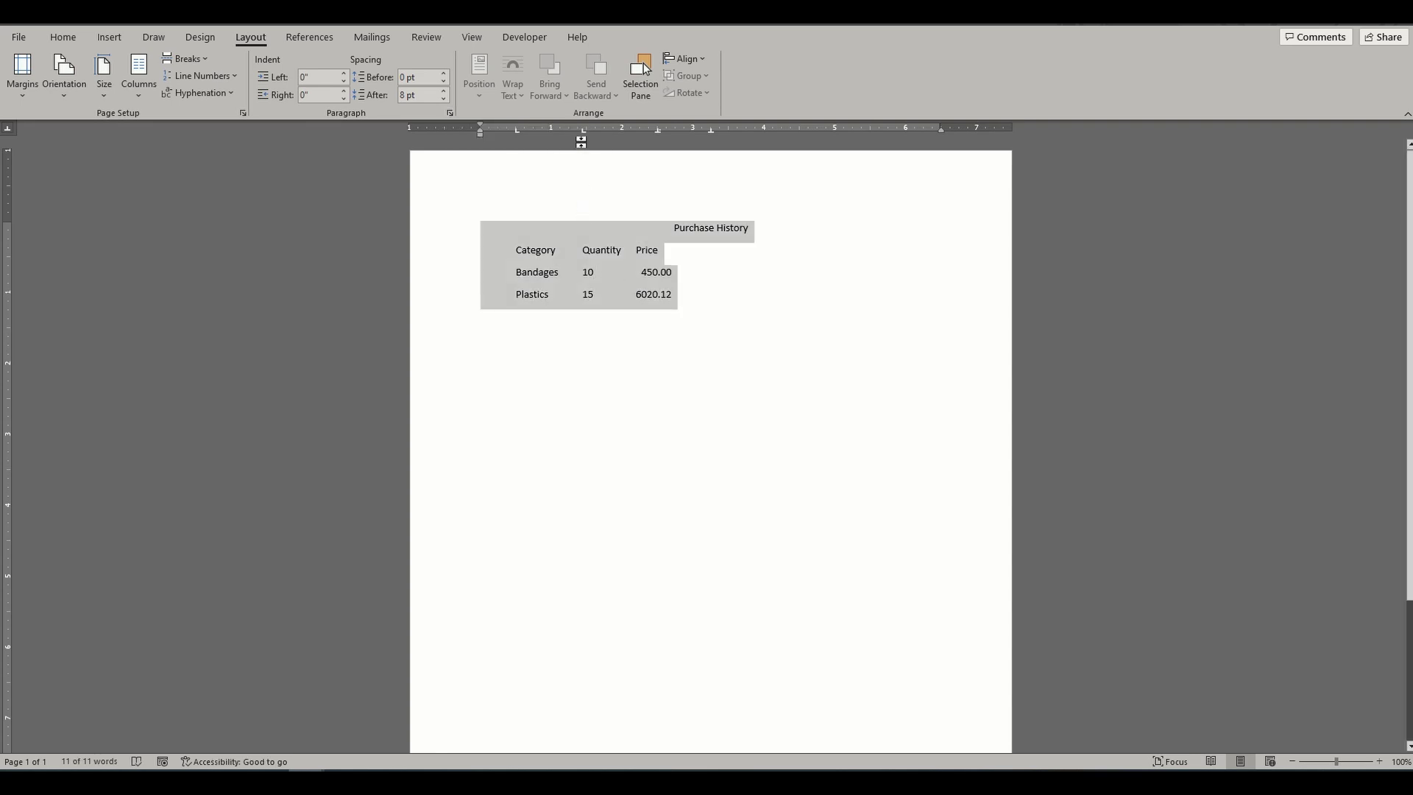
In the Tabs dialog, switch the 2.5" tab stop from Decimal to Center alignment.
double_click(584, 133)
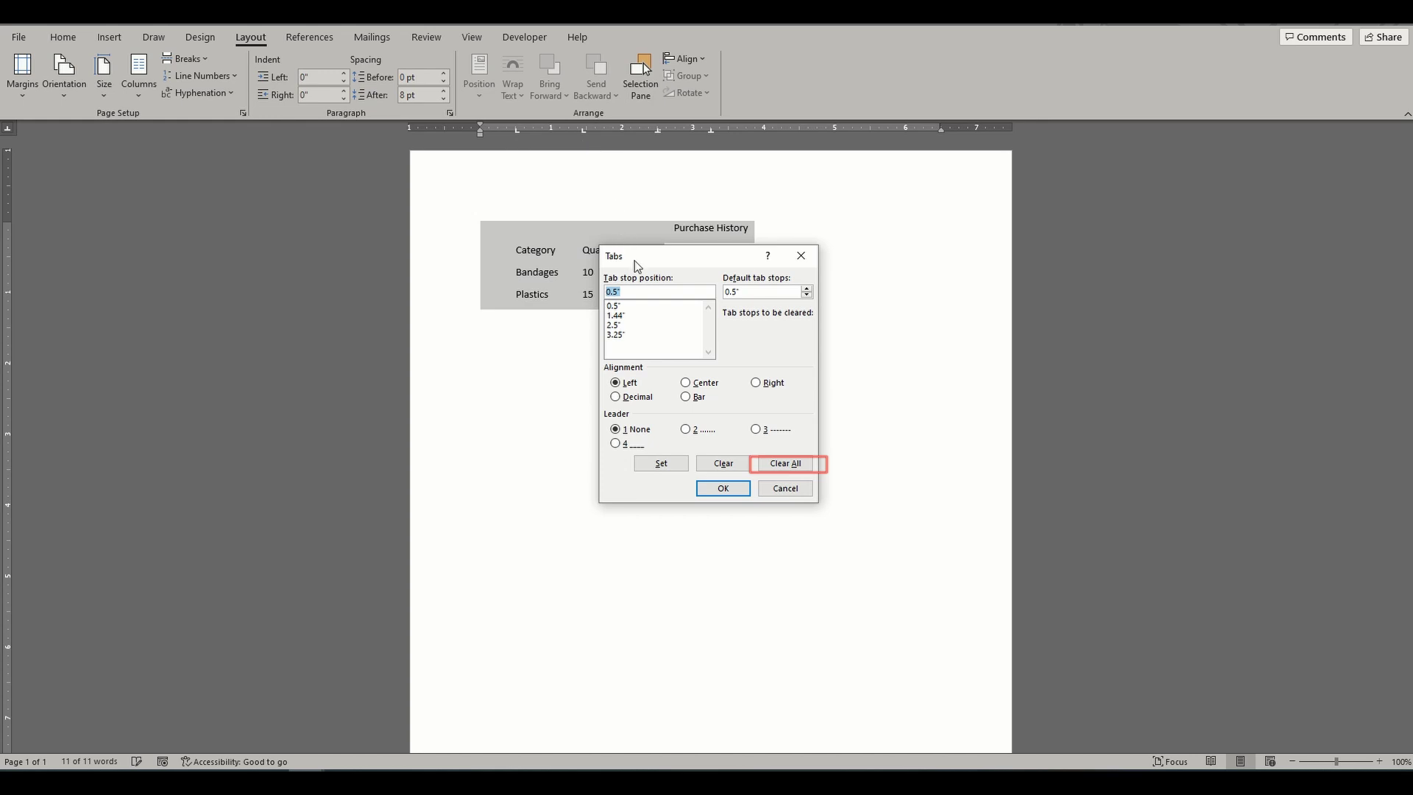
click(624, 326)
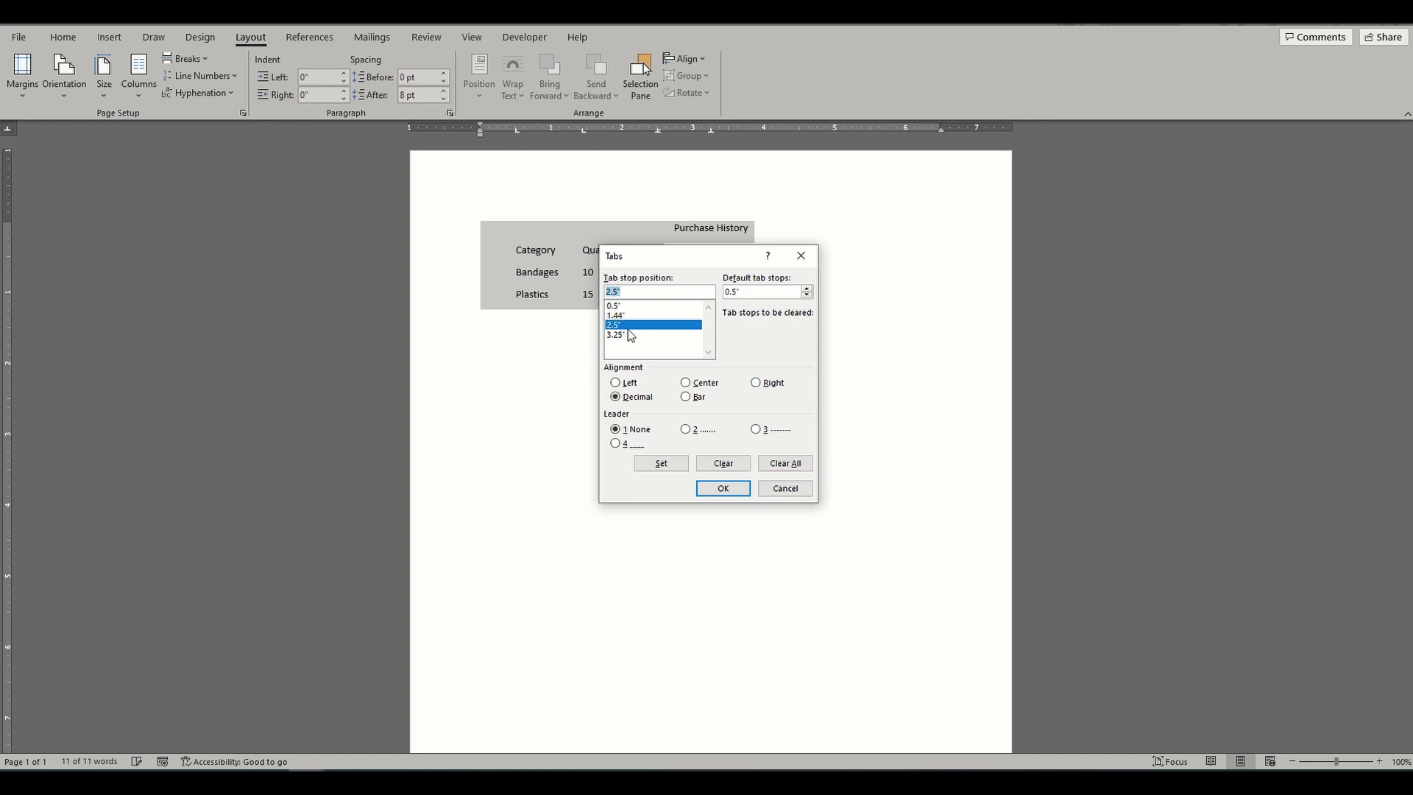
click(686, 383)
click(722, 488)
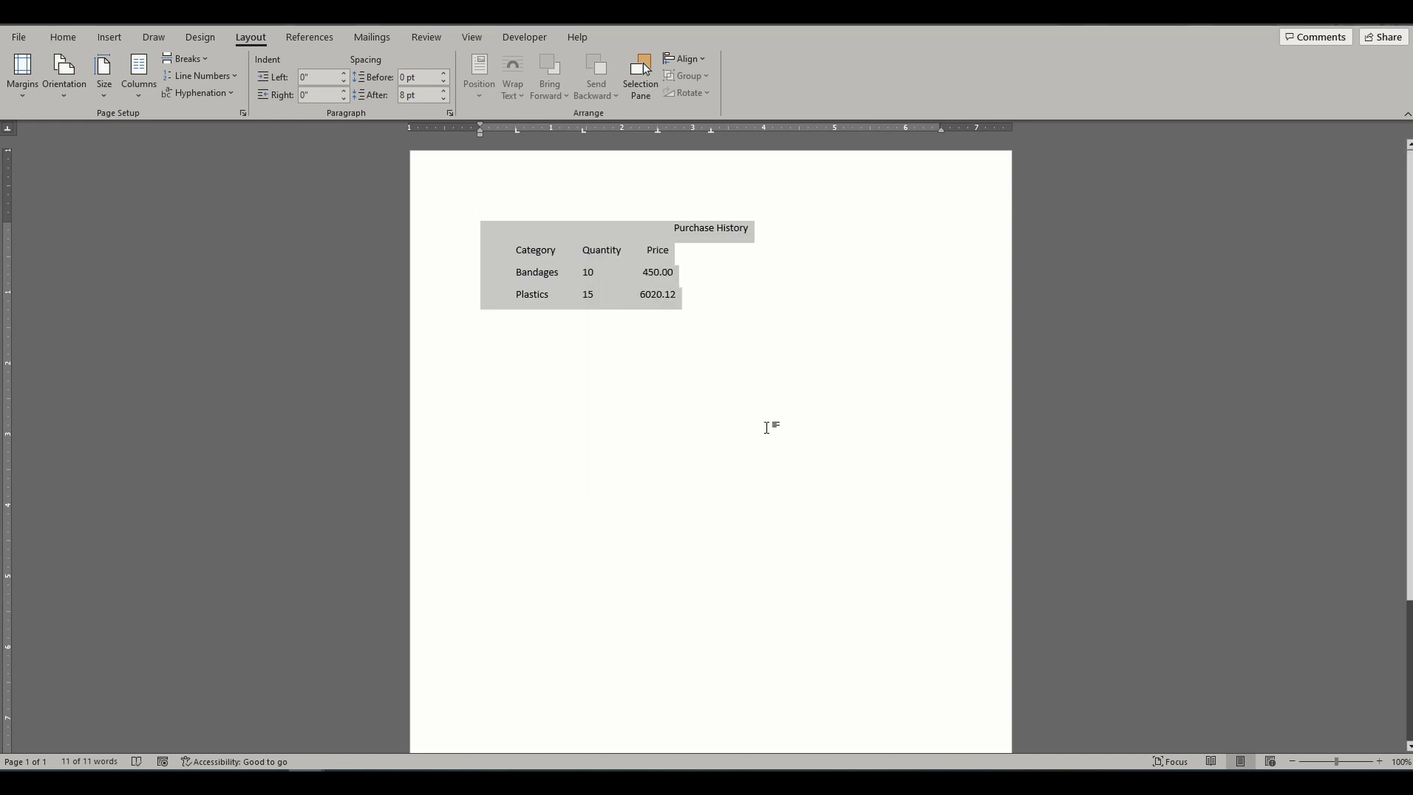
click(766, 428)
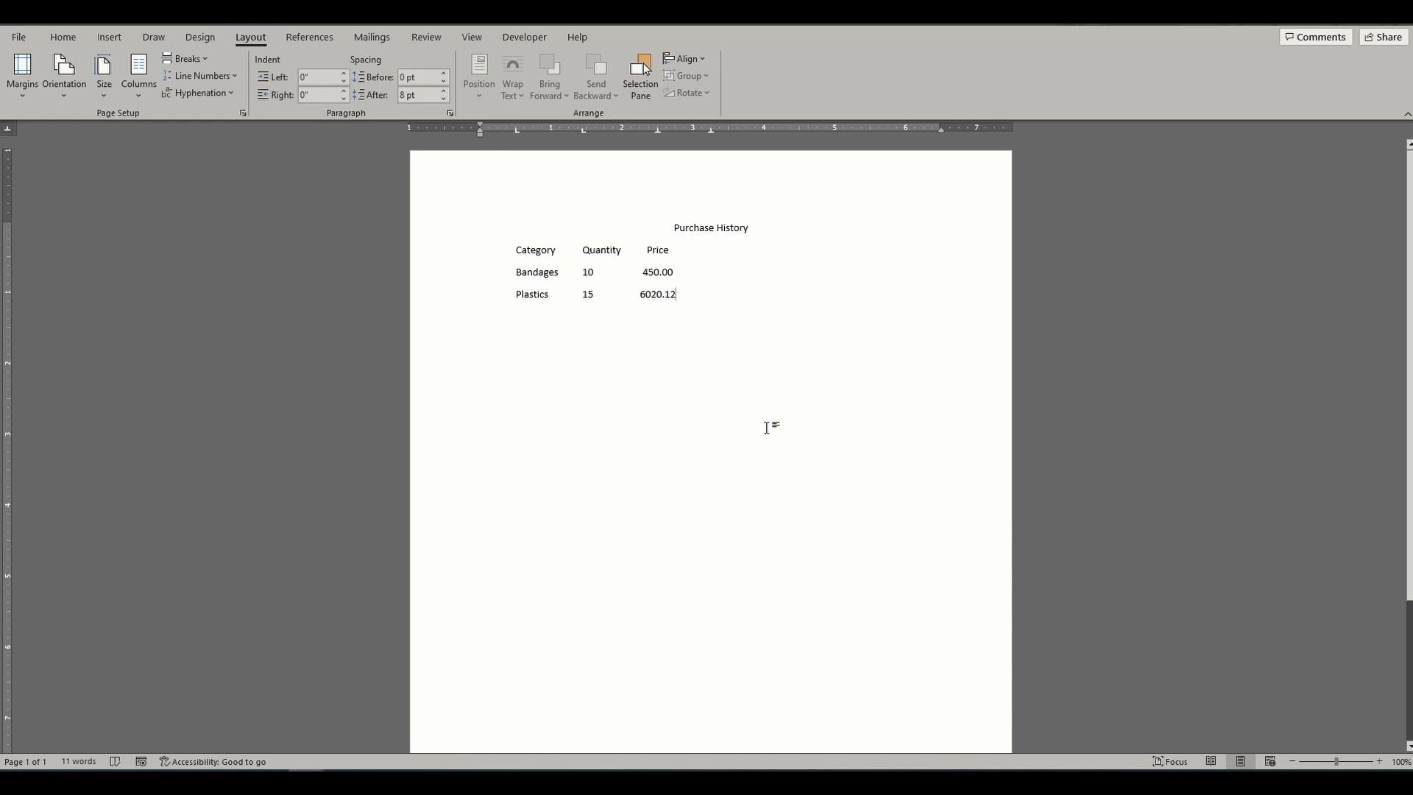